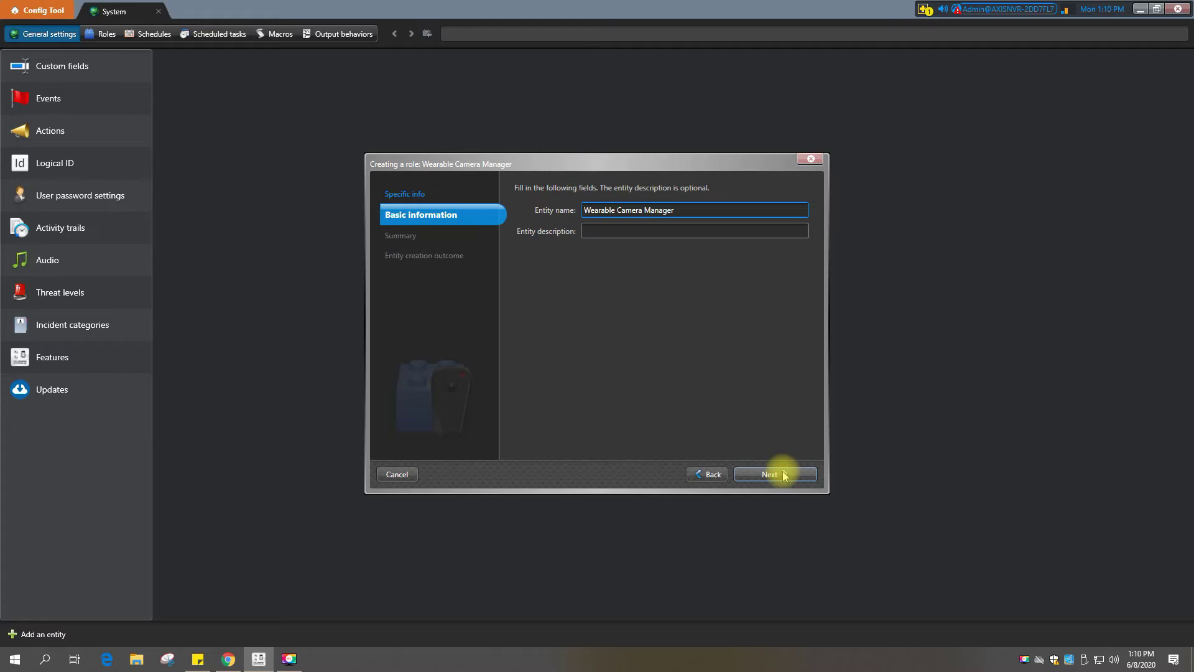
Create the role with the entity name Wearable Camera Manager and accept its summary.
click(783, 474)
click(783, 475)
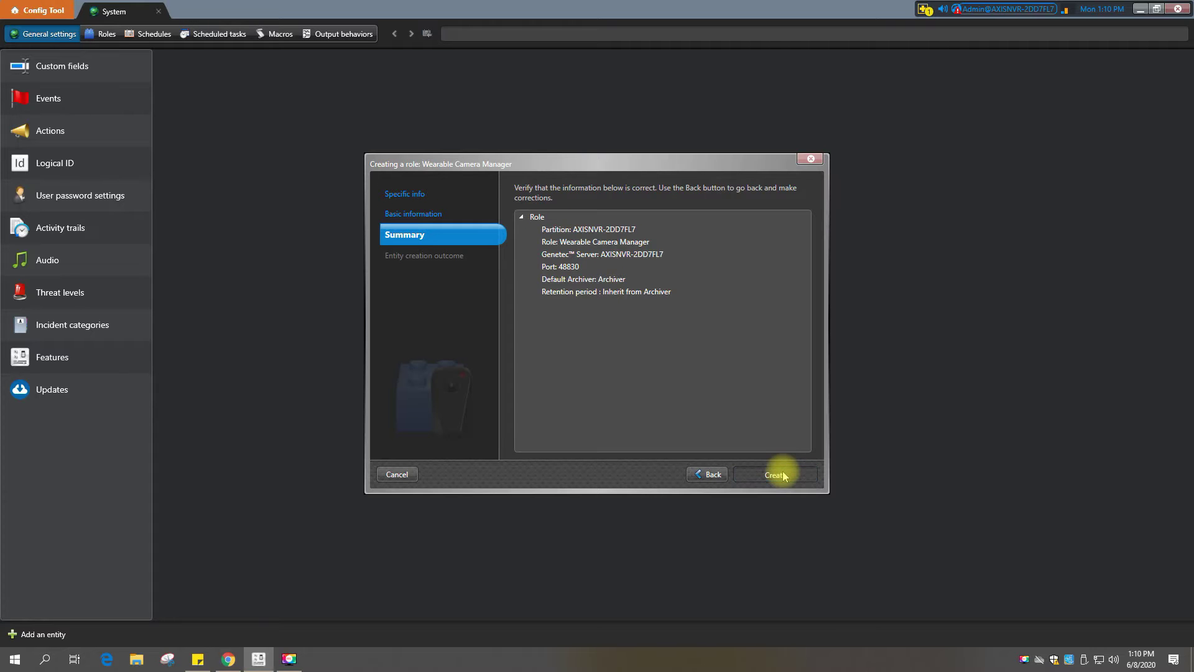
click(783, 475)
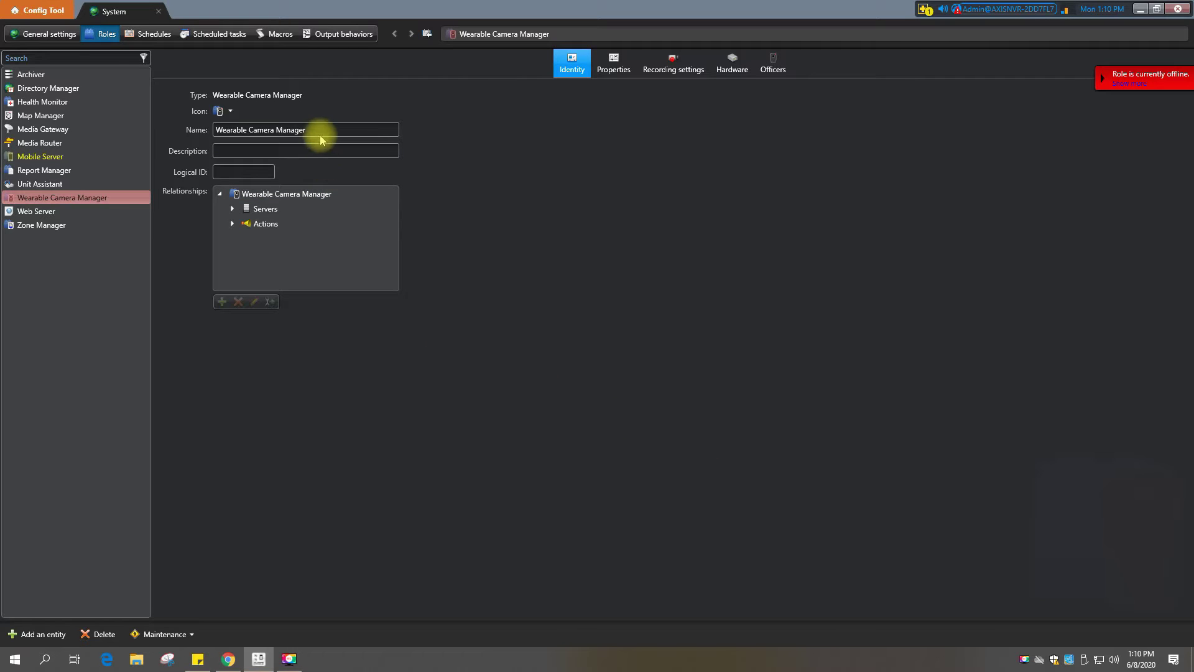
Rename the Wearable Camera Manager role to Axis BWS and apply the change.
drag(315, 129, 132, 129)
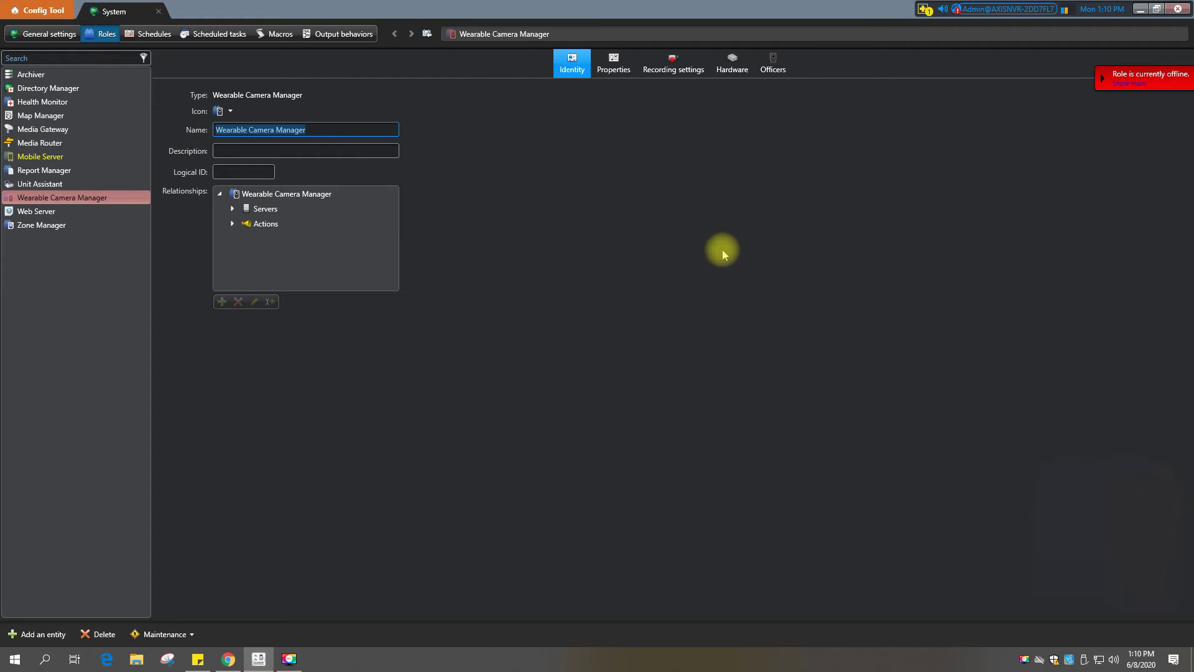
text(Axis BWS)
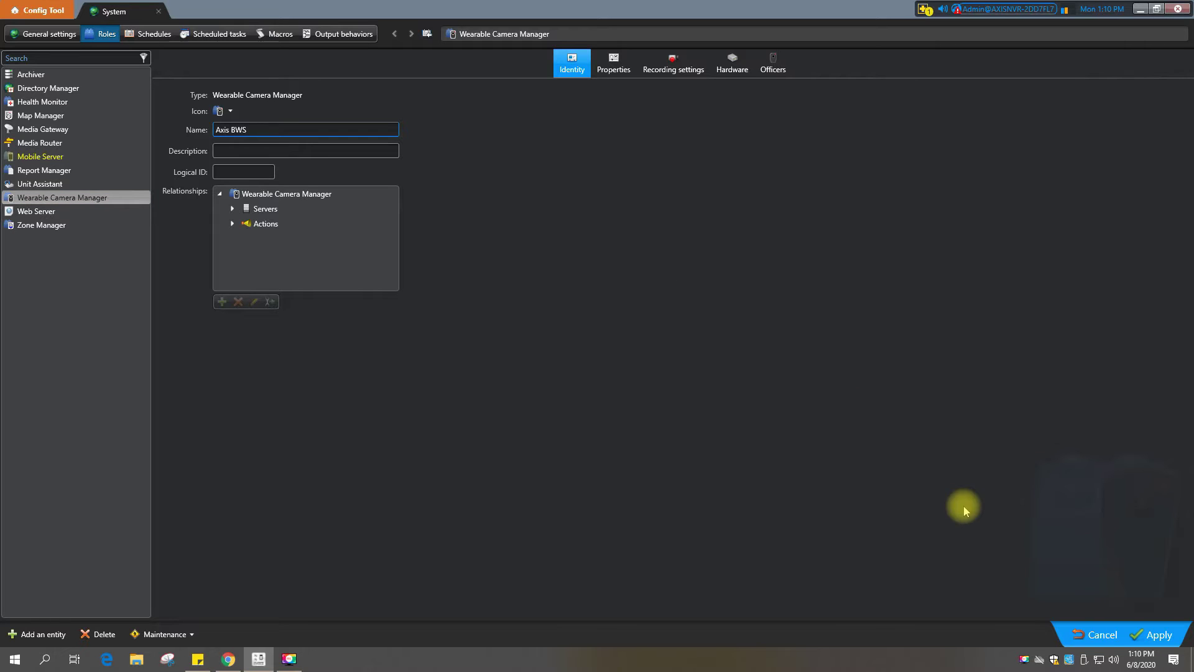
click(1147, 635)
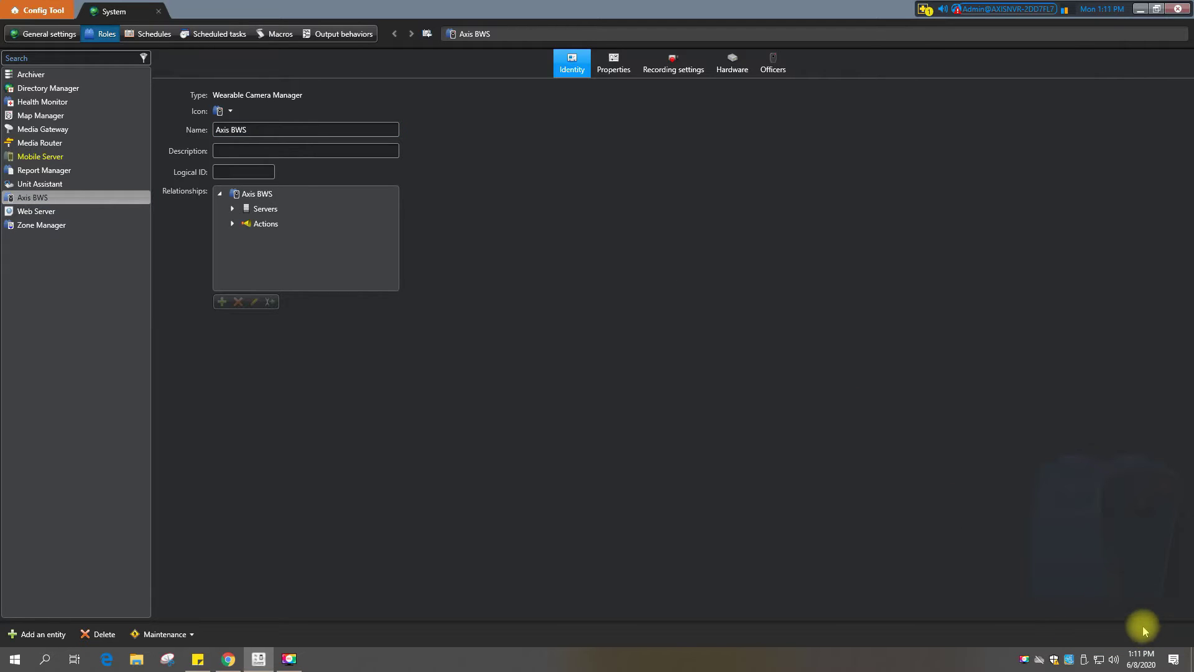
Add a camera station named Axis BWS to the role's hardware and apply the change.
click(735, 68)
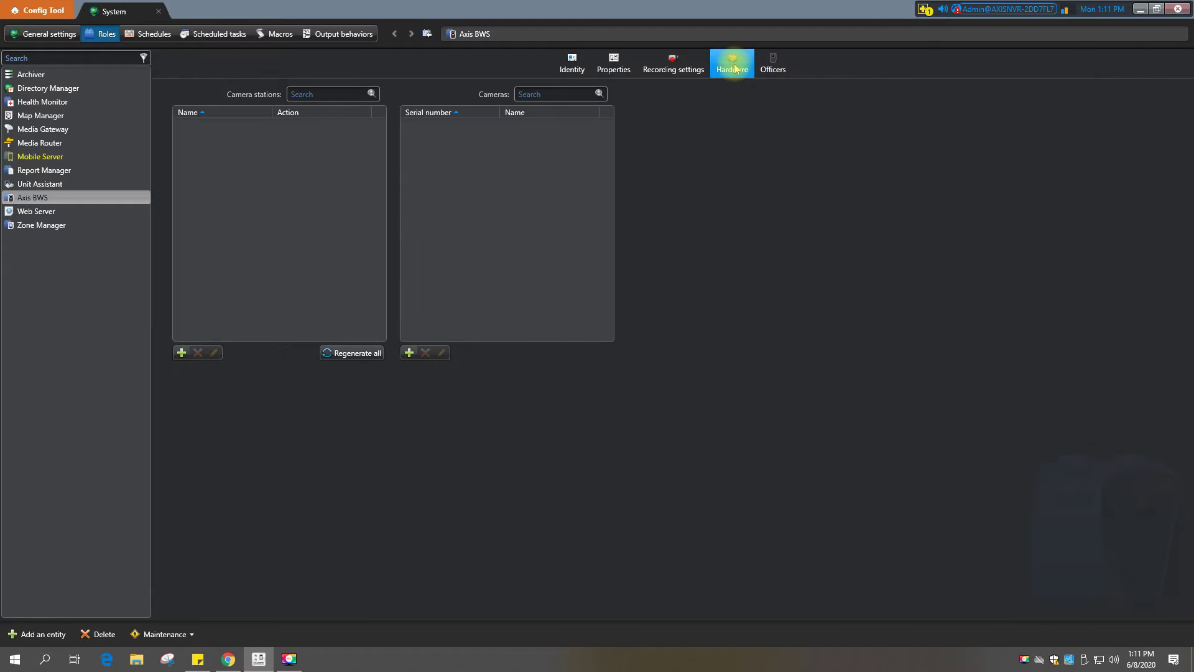
click(181, 353)
text(Axis BWS)
click(670, 371)
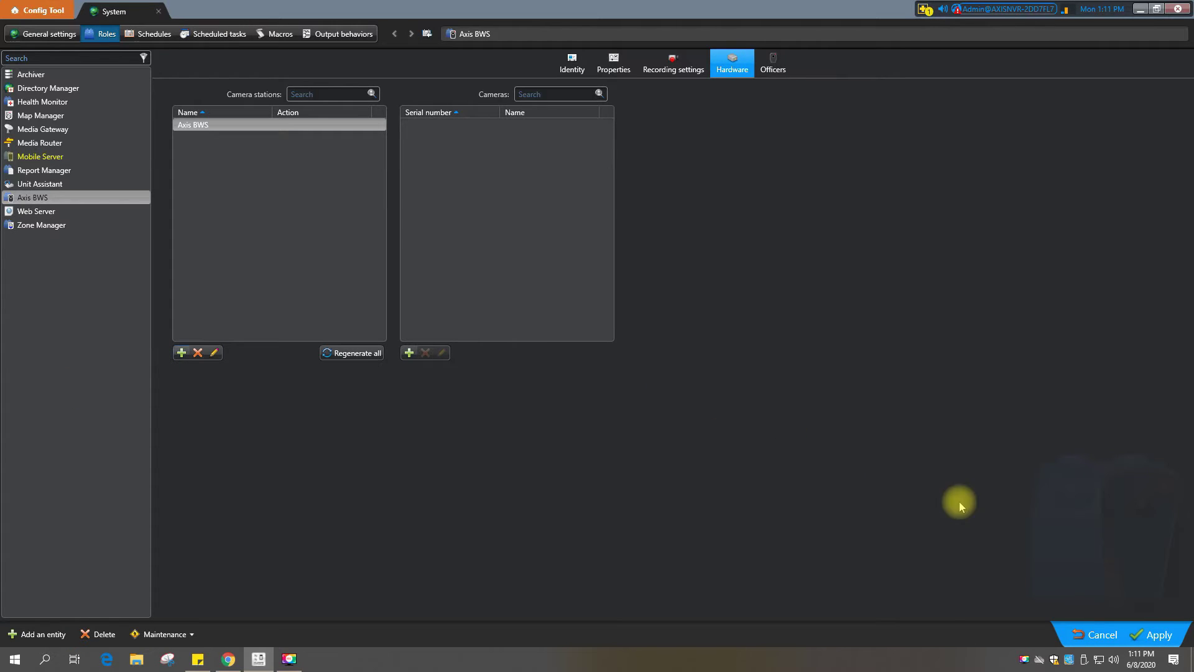
click(1159, 635)
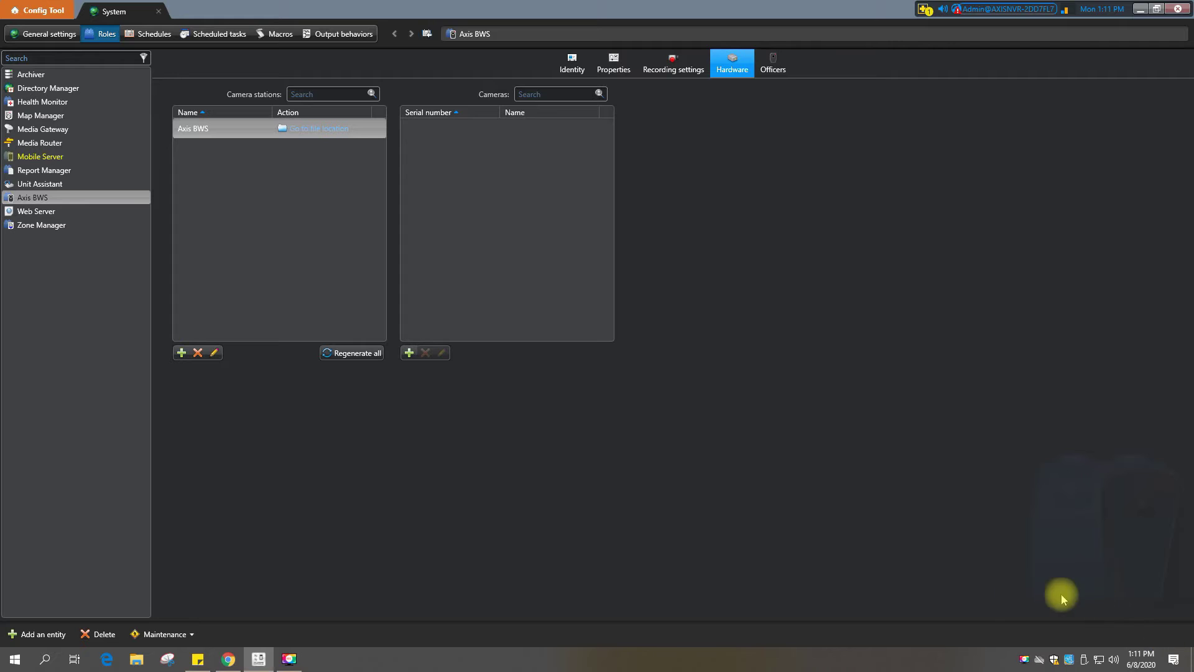
Open the camera station's configuration file location, move the Axis BWS JSON file into the AXIS BWS Files folder, and close the file window.
click(330, 134)
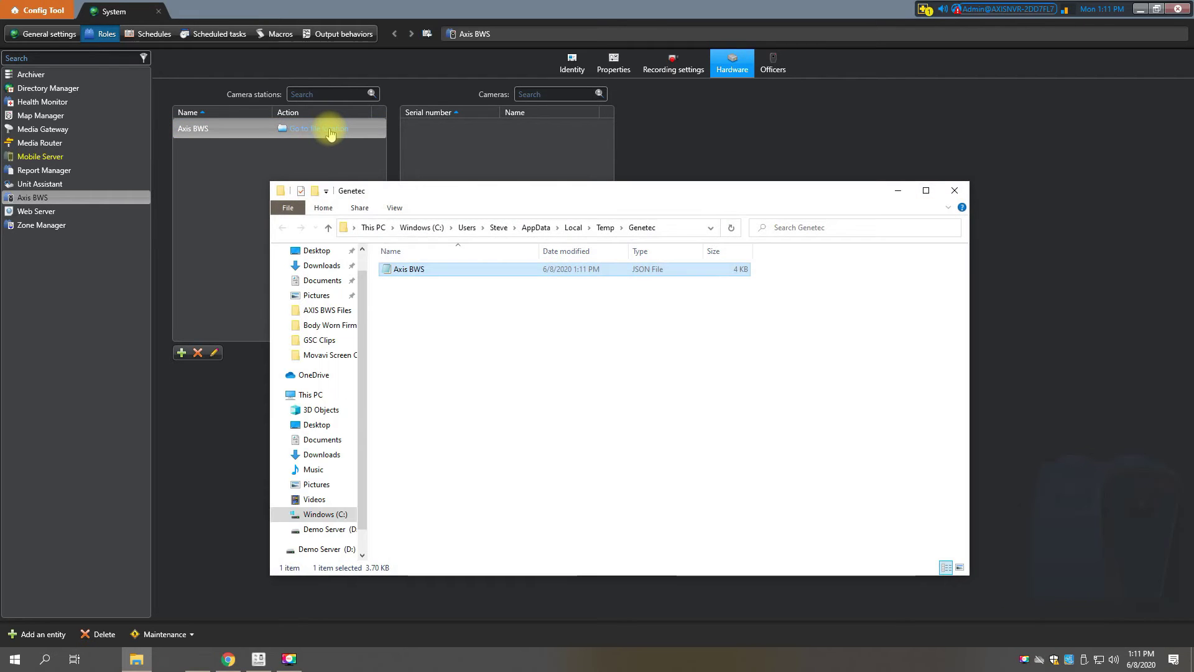
drag(398, 269, 326, 339)
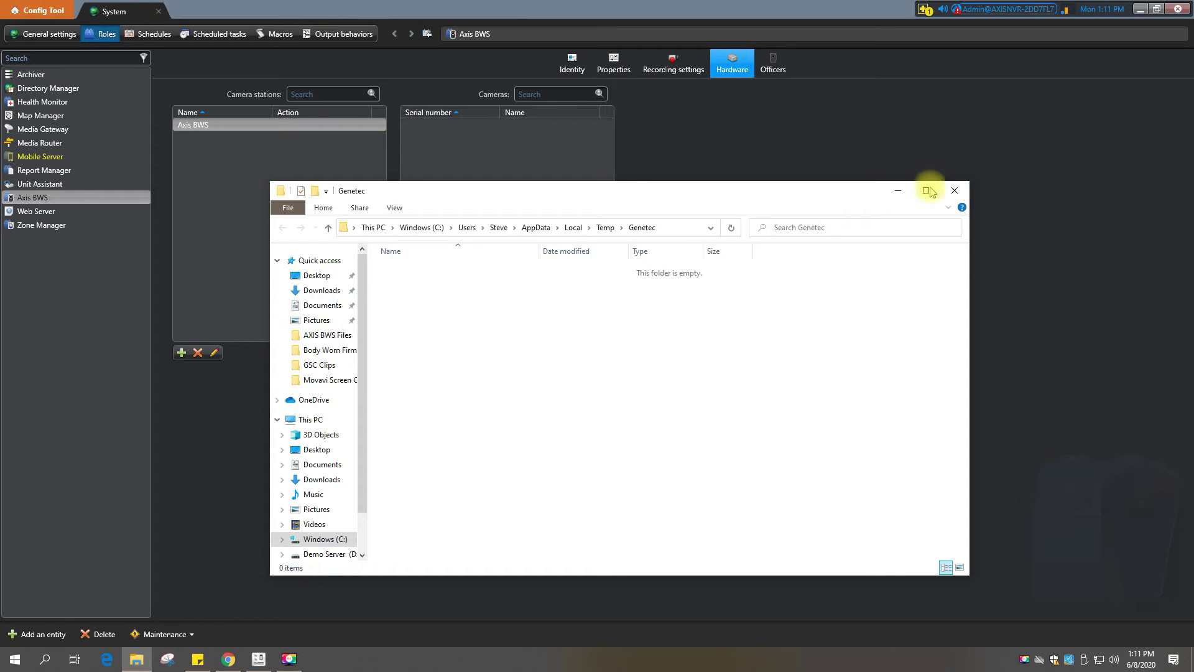
click(956, 190)
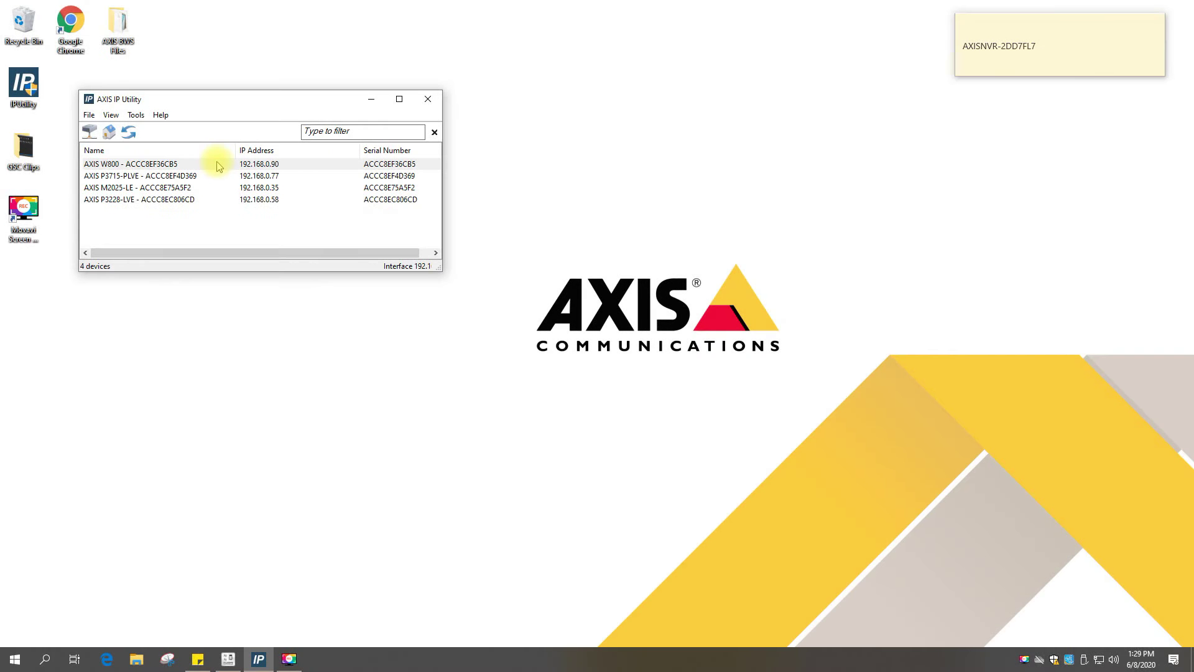
Open the AXIS W800 web page from AXIS IP Utility in a maximized browser and choose to create a new system.
double_click(219, 166)
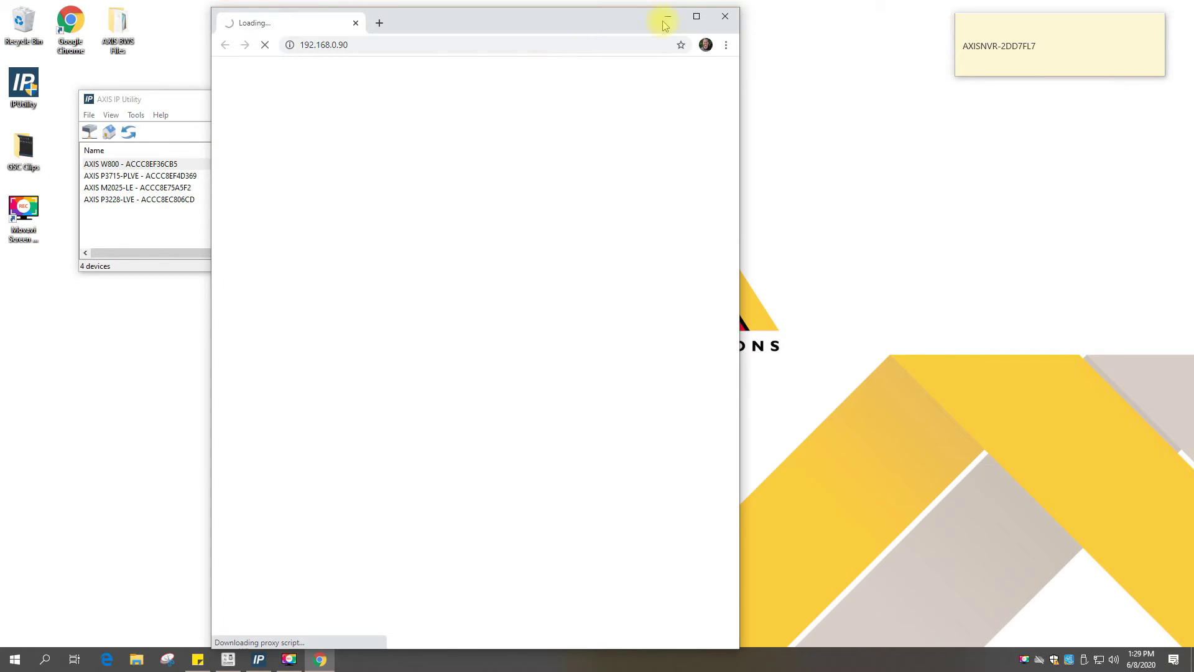
click(696, 16)
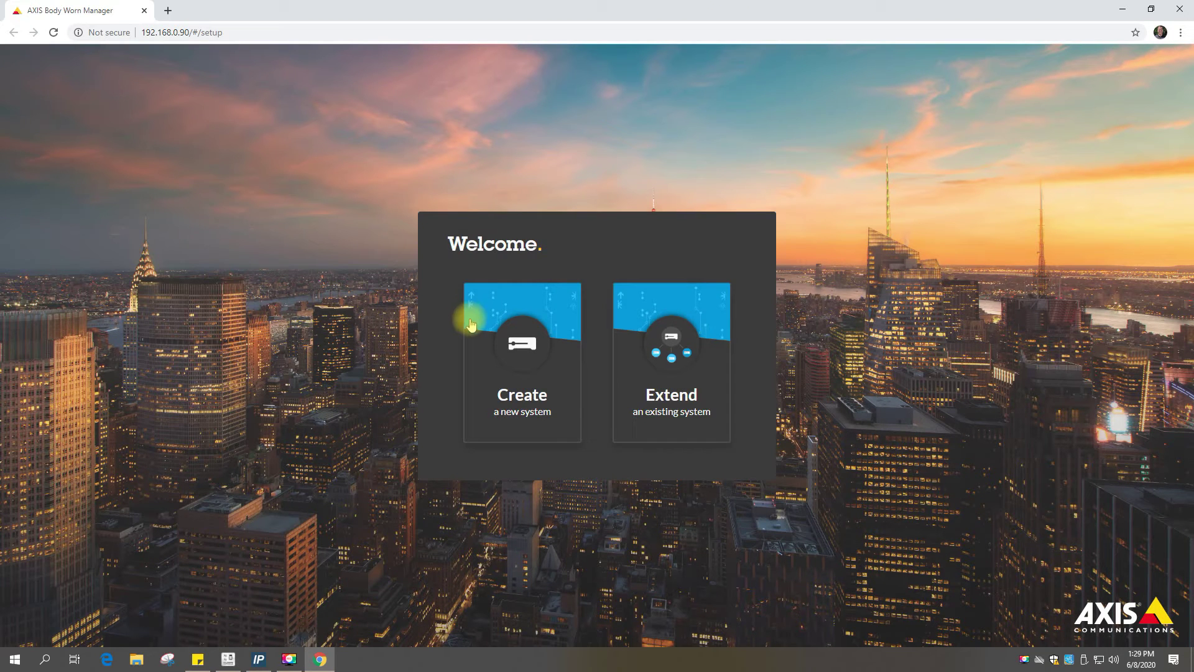
click(471, 323)
Enter and repeat the password for the new body worn system and submit it.
text(*****)
key(Tab)
text(*****)
click(637, 436)
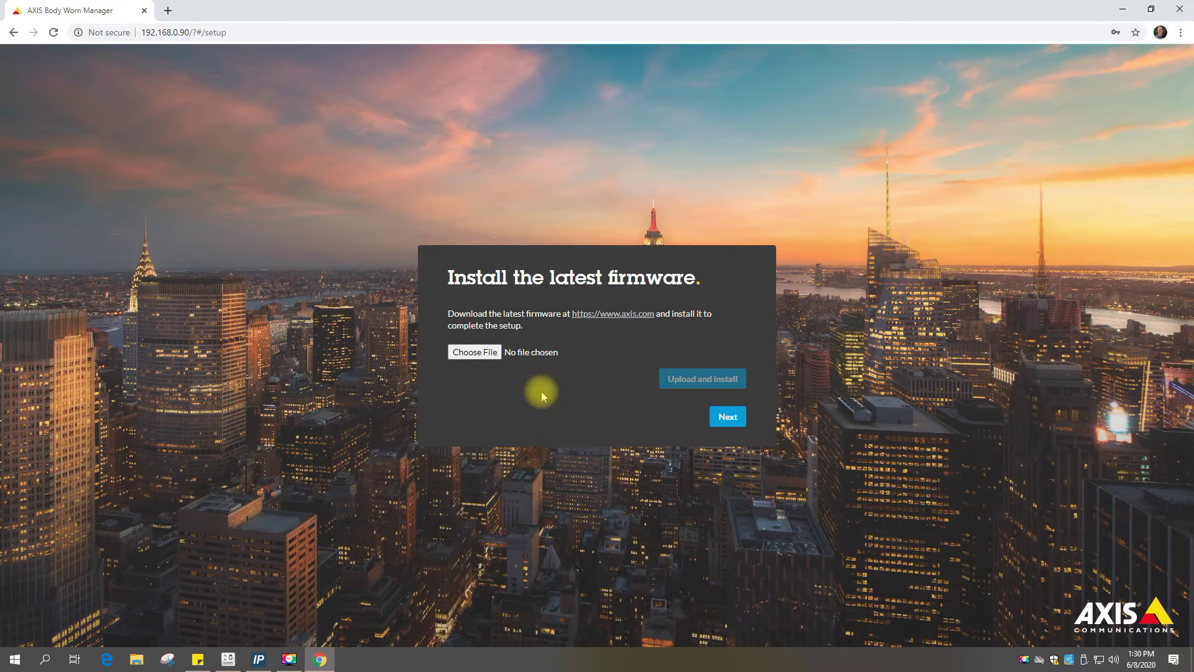
Upload and install the firmware file bws_9.75_beta5_17_internal-test-bundle.bin from the AXIS BWS Files folder on the Desktop.
click(484, 354)
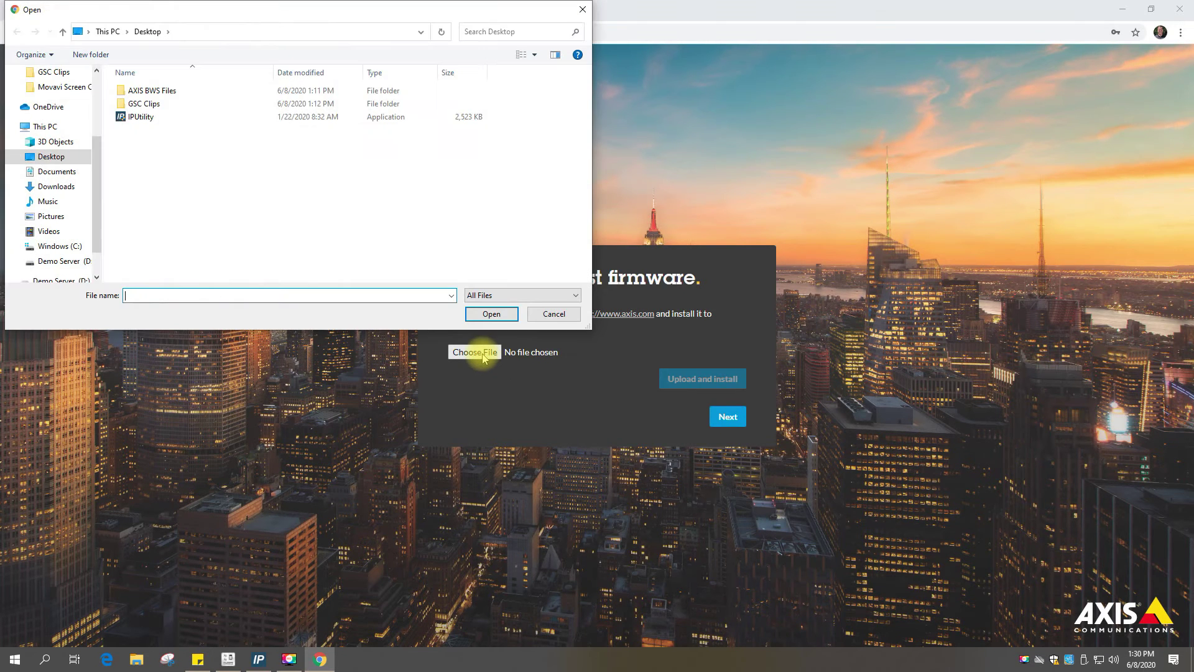
click(54, 156)
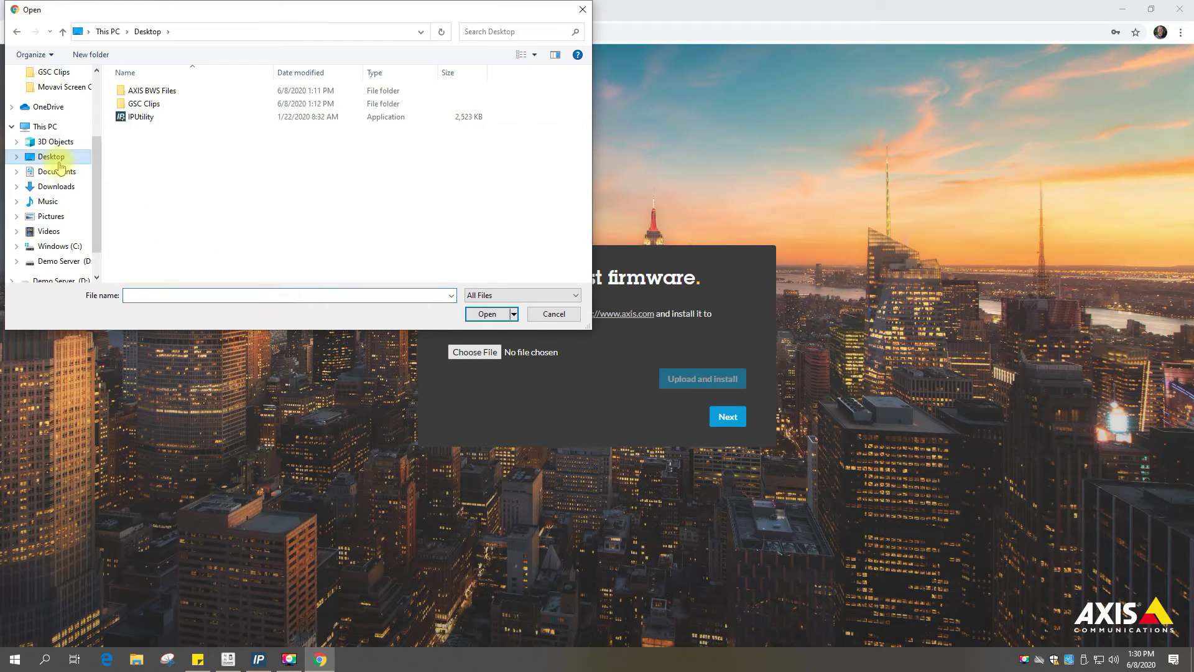
double_click(141, 93)
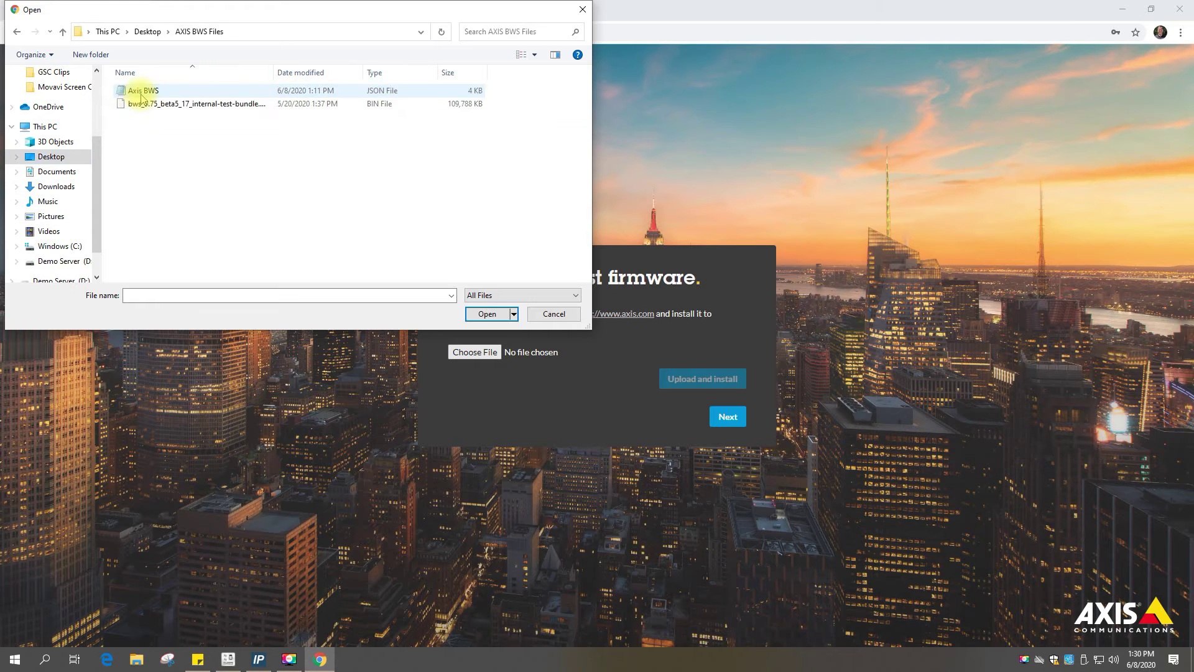
click(147, 104)
click(477, 316)
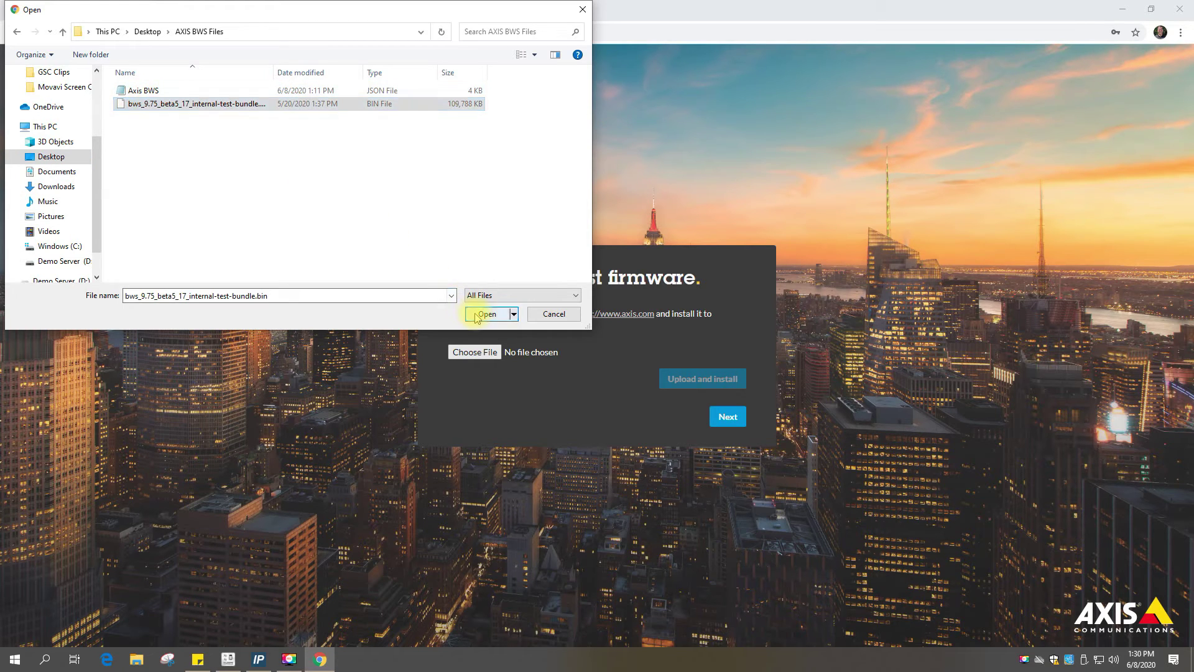
click(714, 382)
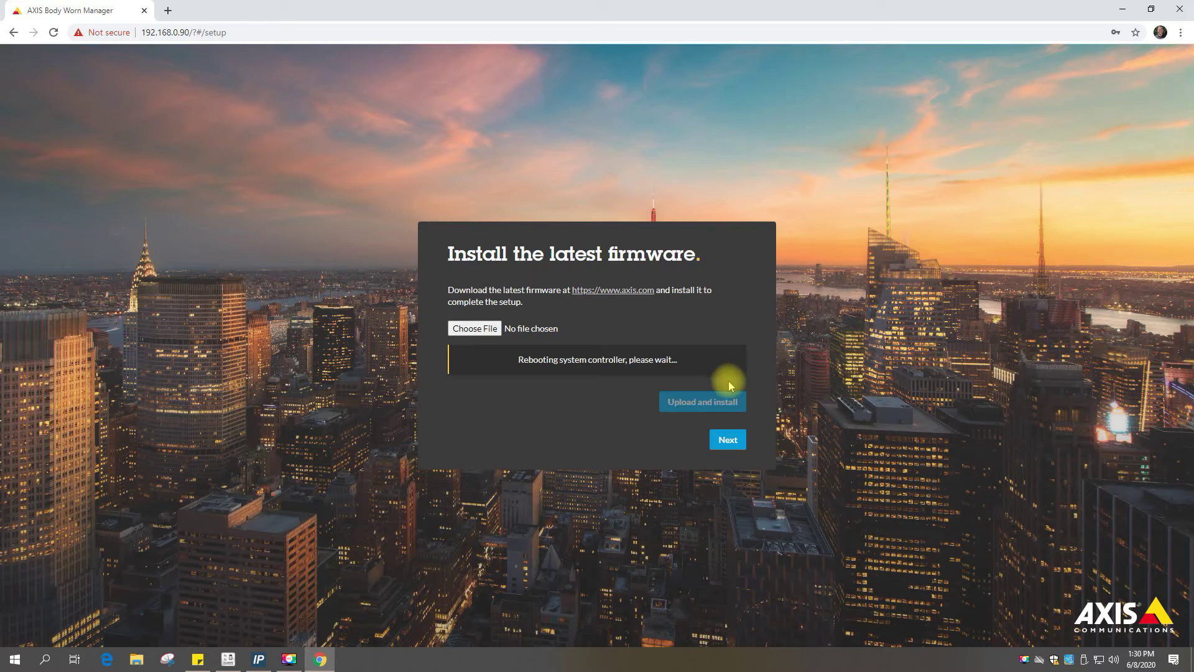
Turn off Automatic IP (DHCP), set the IPv4 address to 192.168.1.90, and continue past the IP settings.
click(459, 213)
click(495, 276)
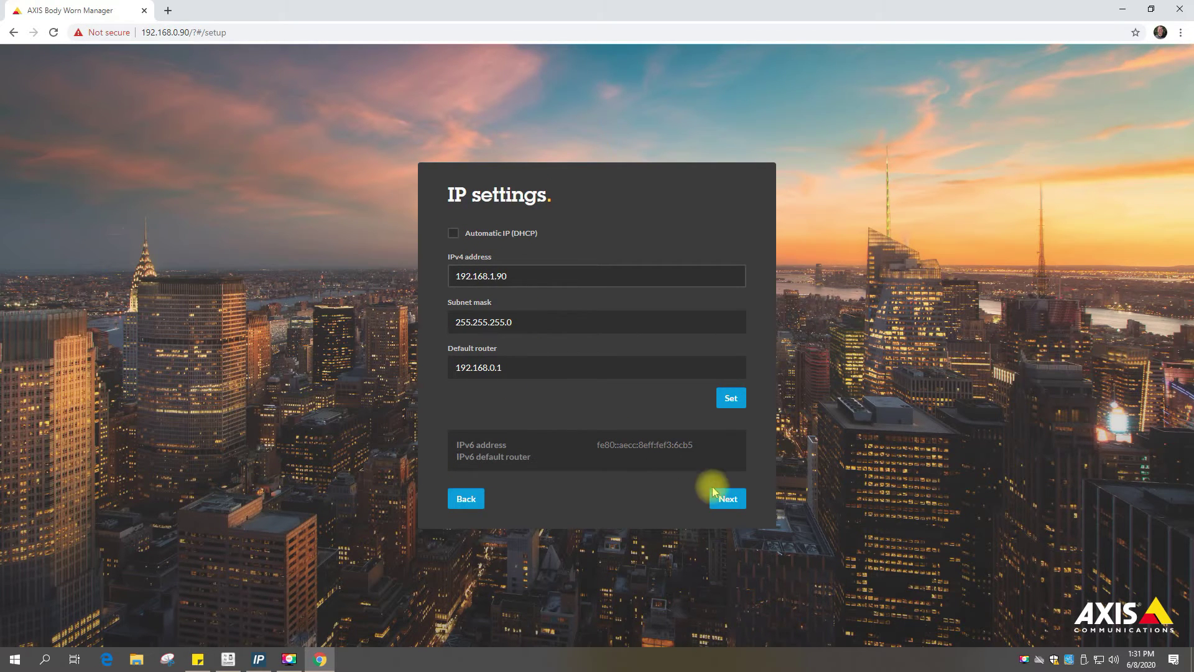
click(740, 400)
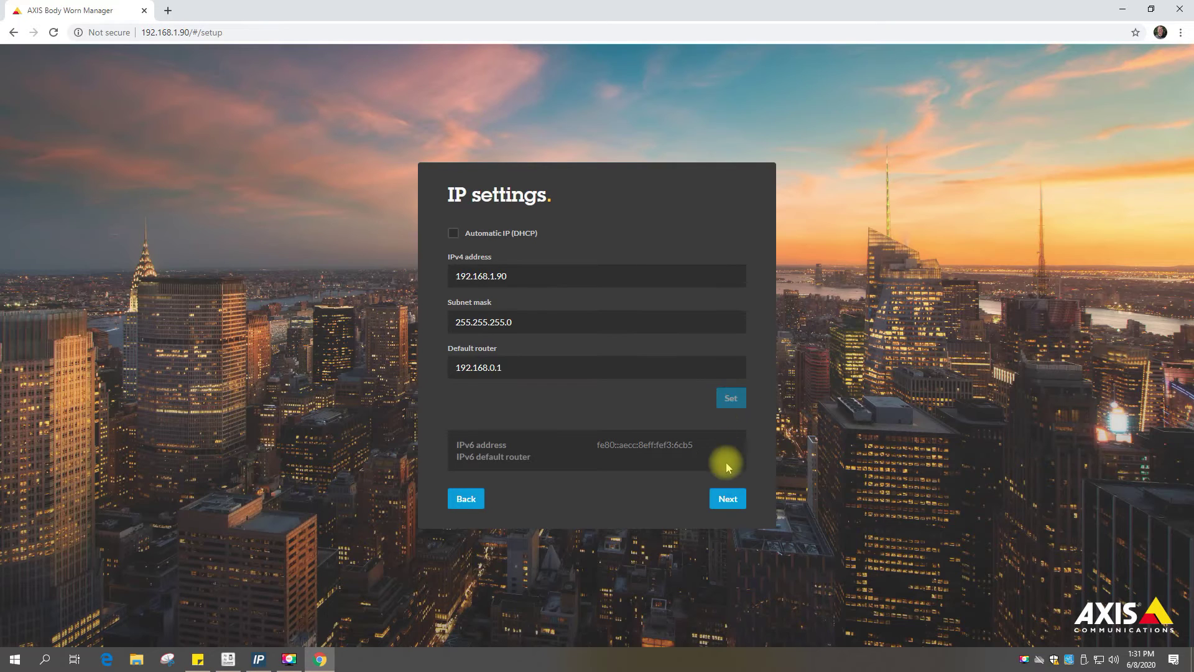
click(729, 498)
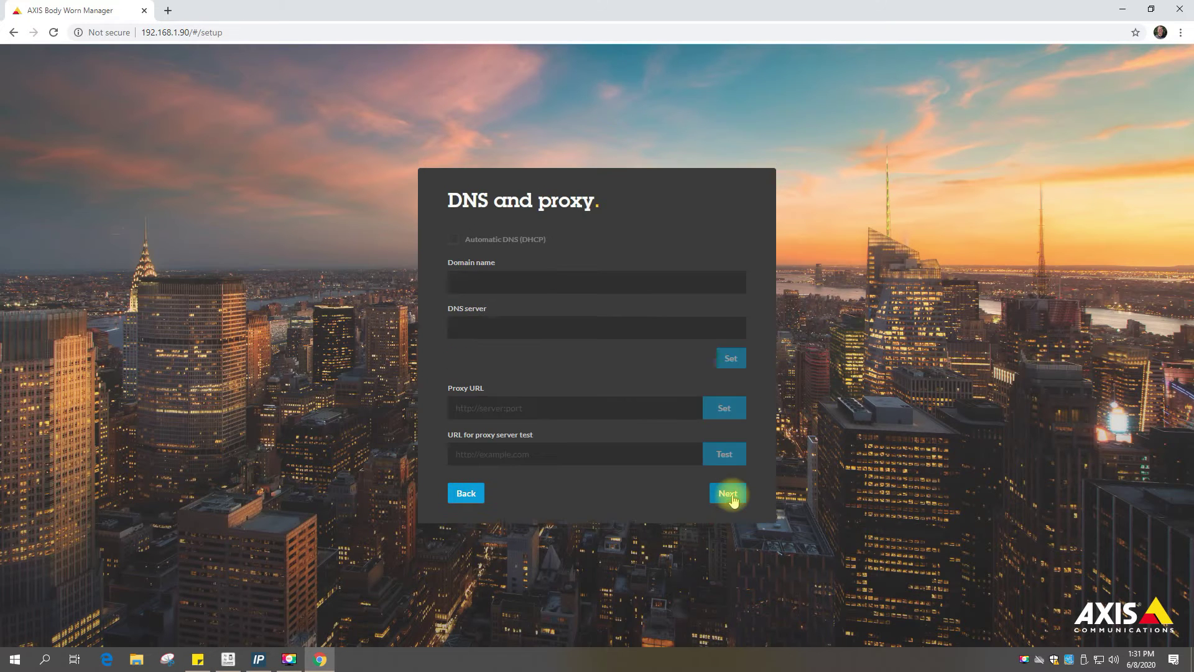
Skip the DNS and proxy settings and load the Axis BWS connection file as the content destination.
click(729, 495)
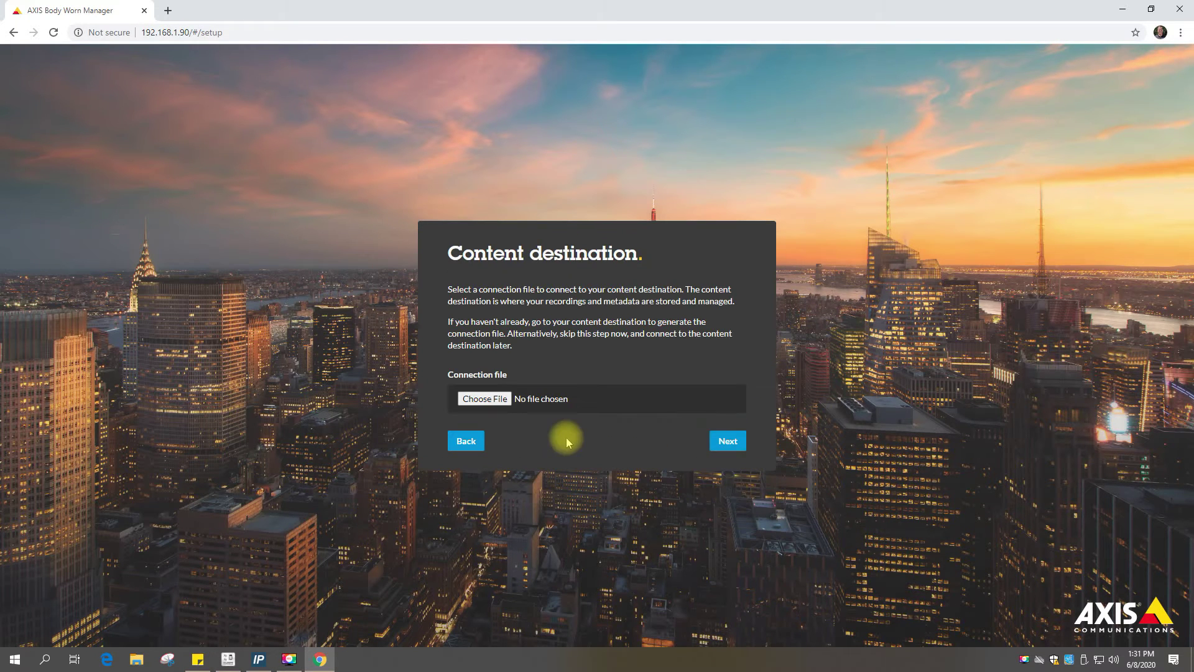
click(486, 398)
double_click(141, 86)
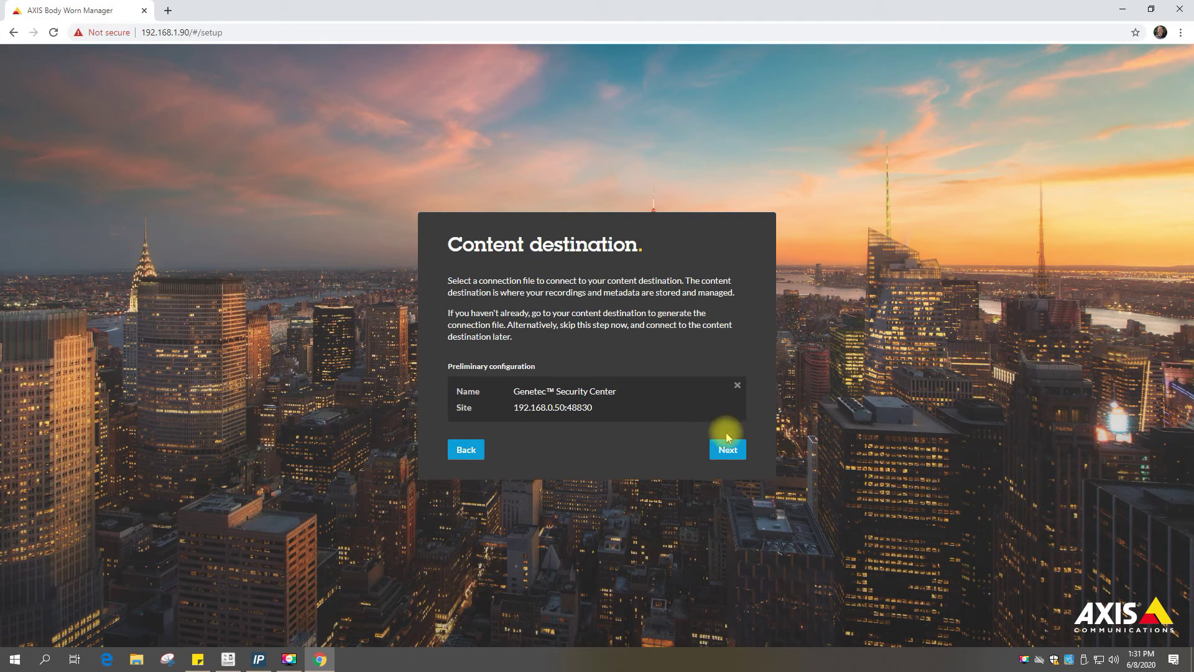
click(729, 450)
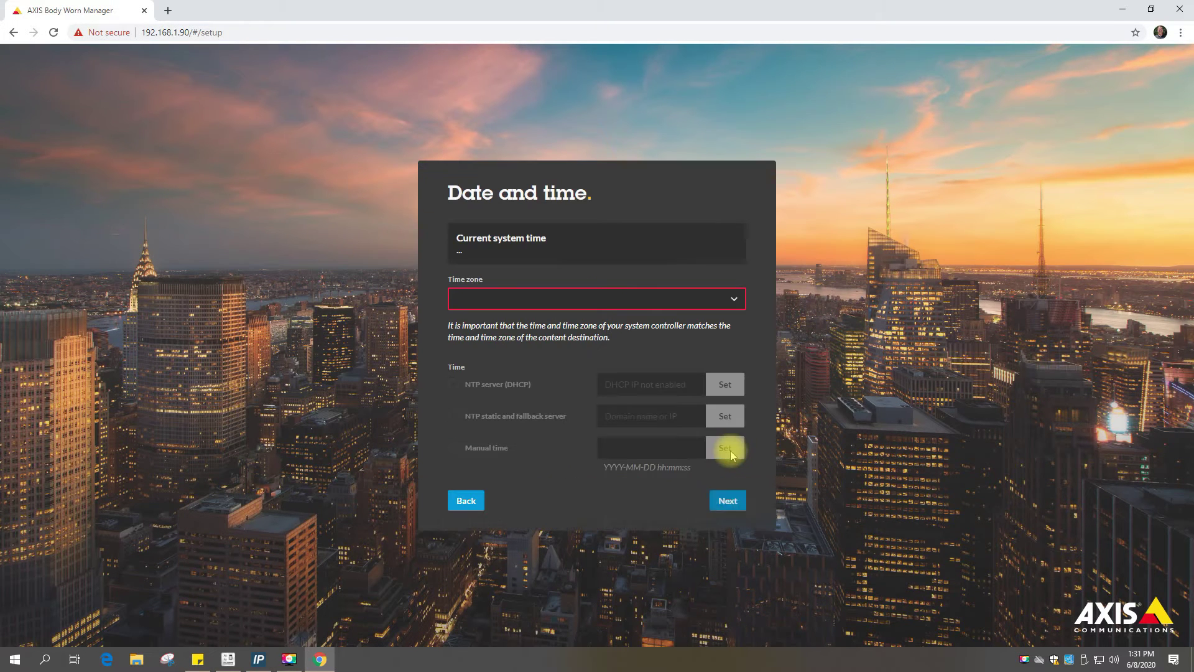
Set the system time zone to America/New_York and accept the configuration summary to reach the master key setup.
click(567, 299)
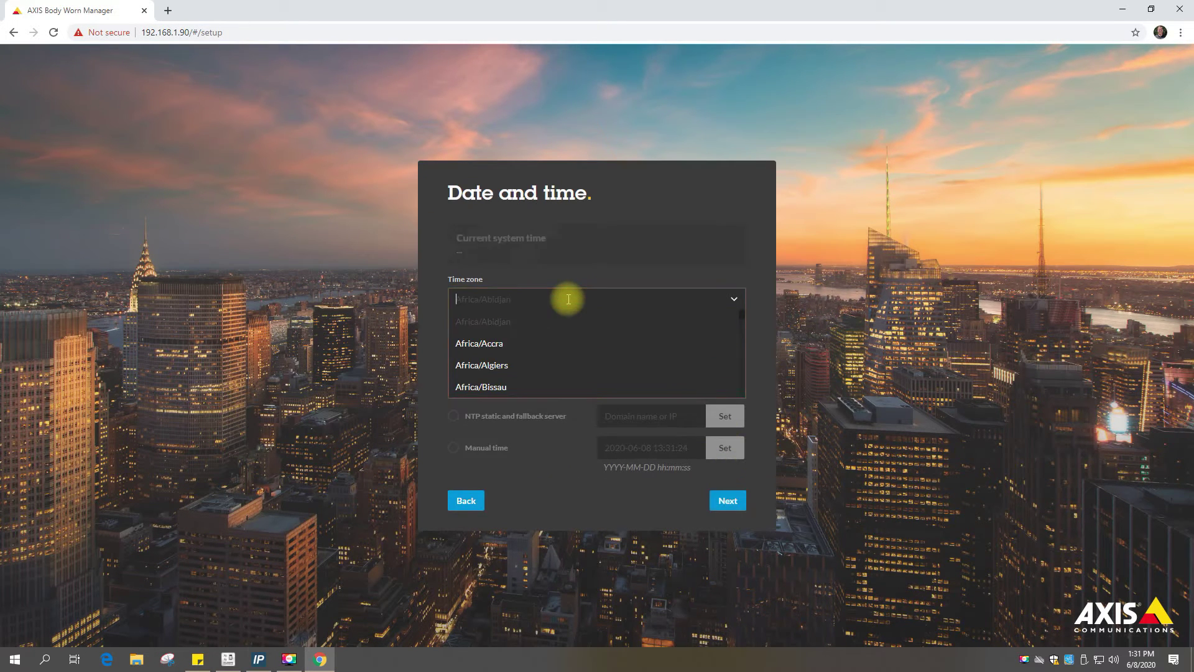
text(new)
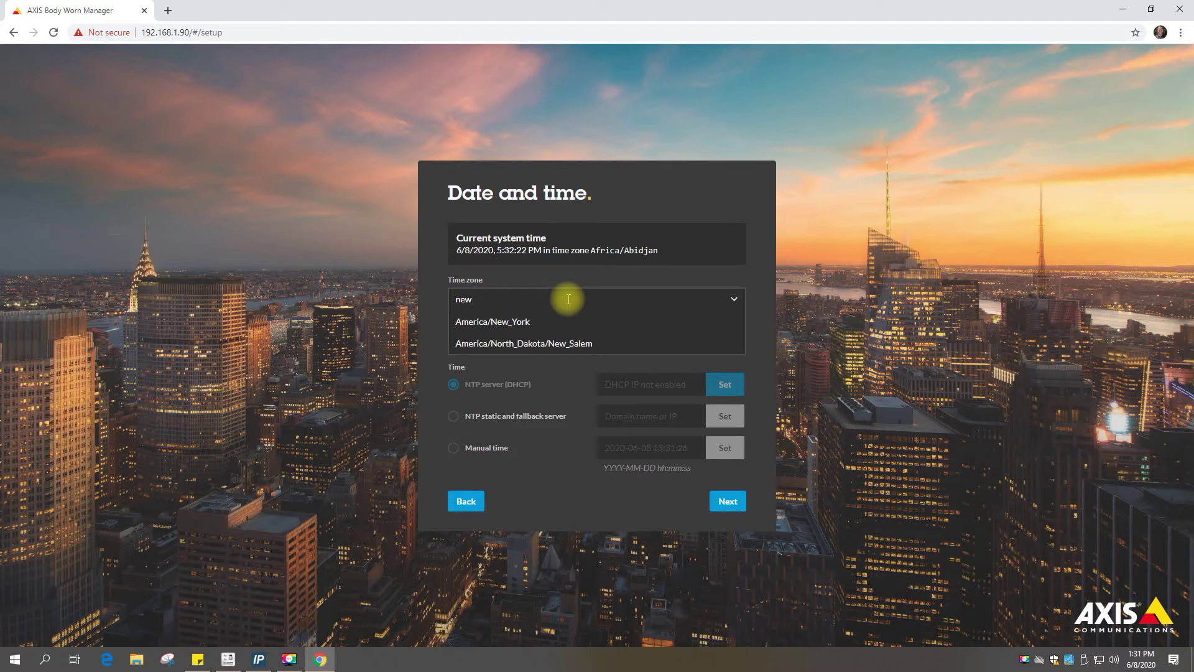
click(543, 317)
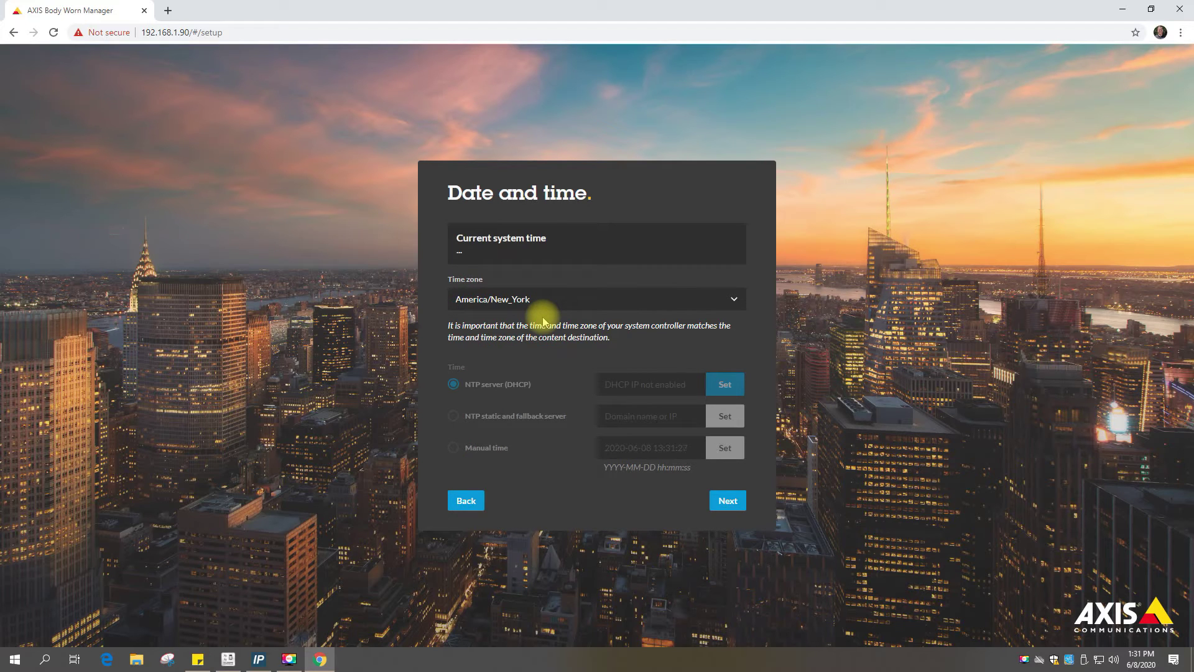
click(720, 502)
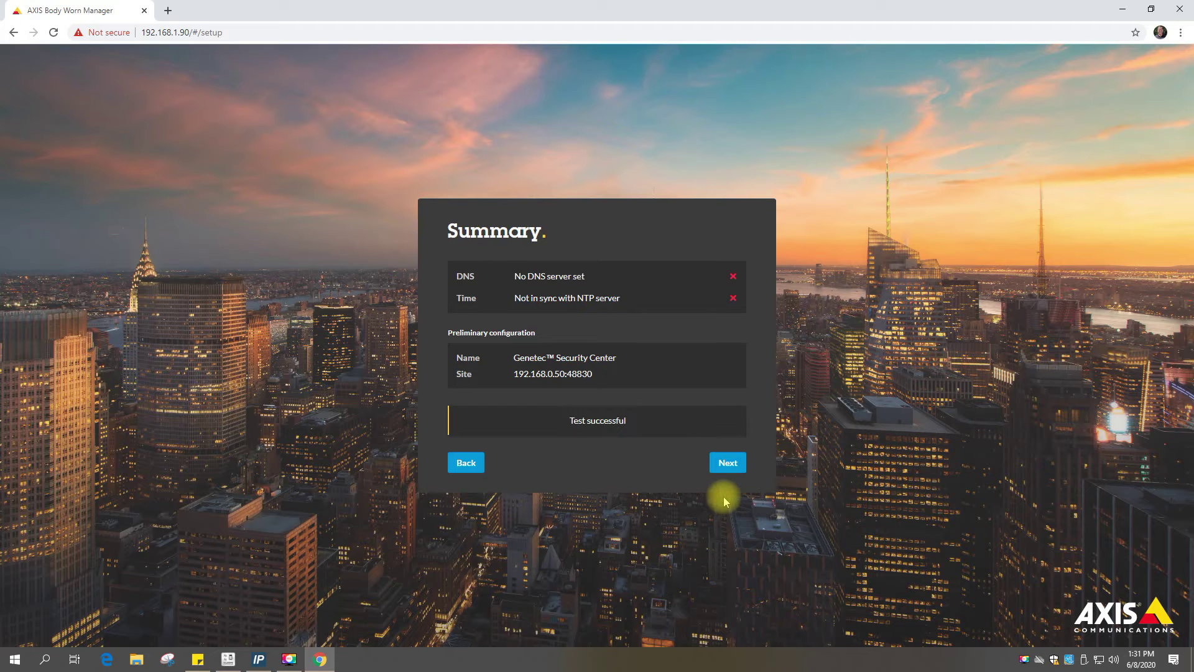
click(728, 463)
click(724, 428)
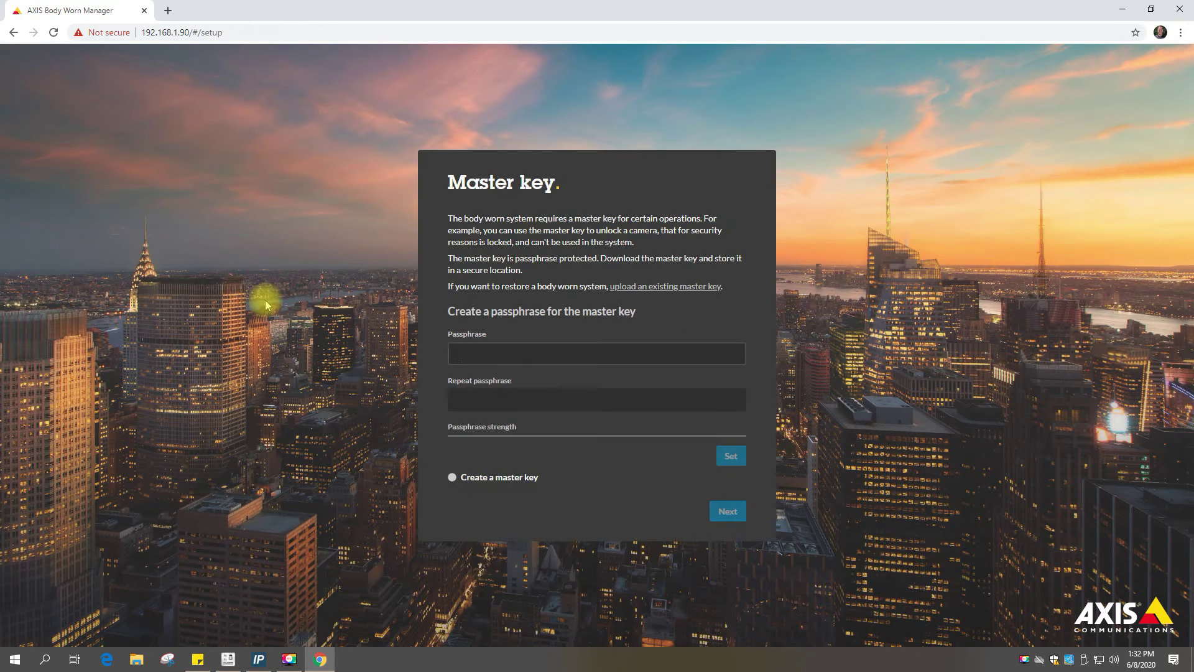
Enter and repeat the master key passphrase and create the master key.
text(•••••••)
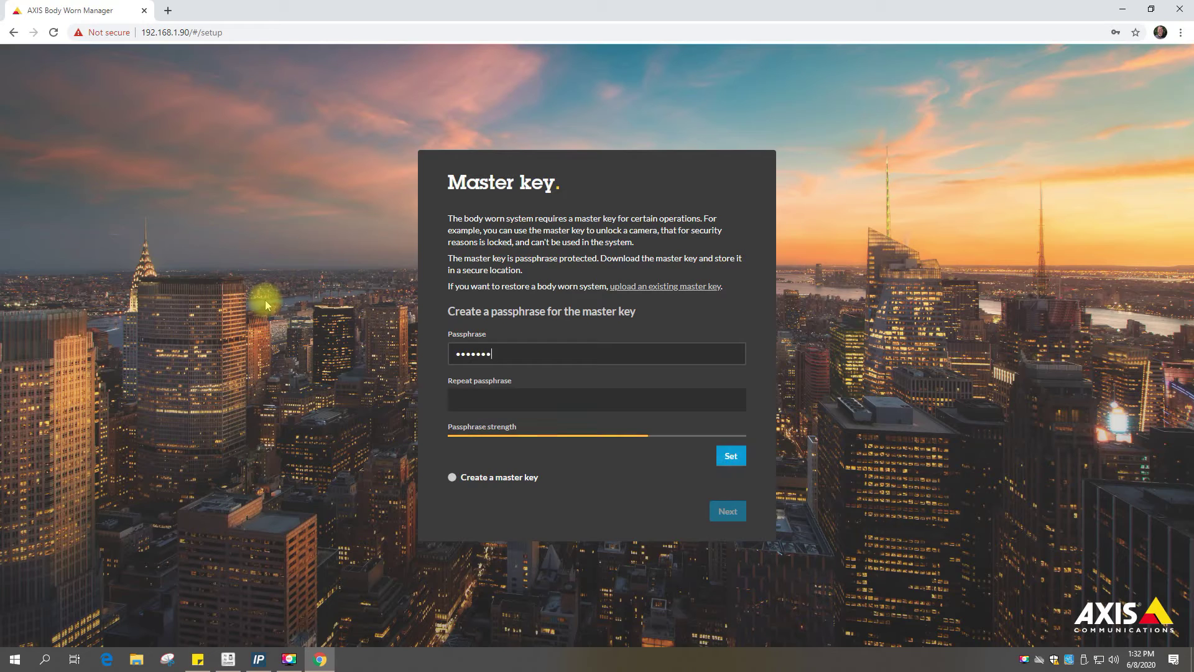
text(••••)
key(Tab)
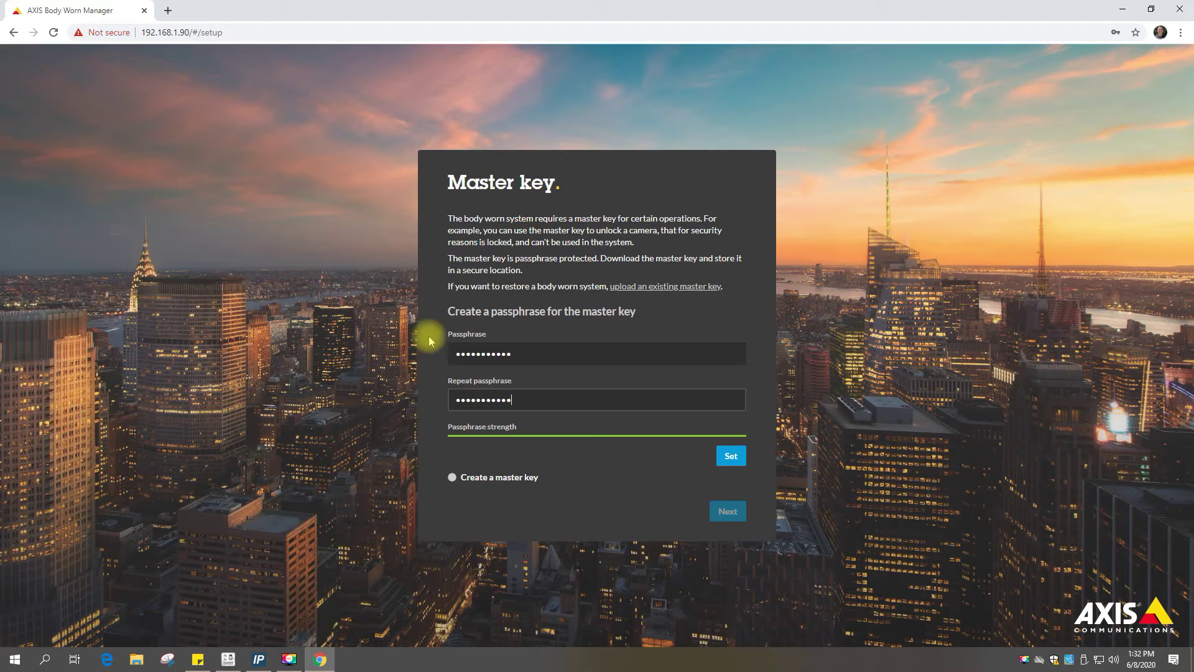
click(737, 459)
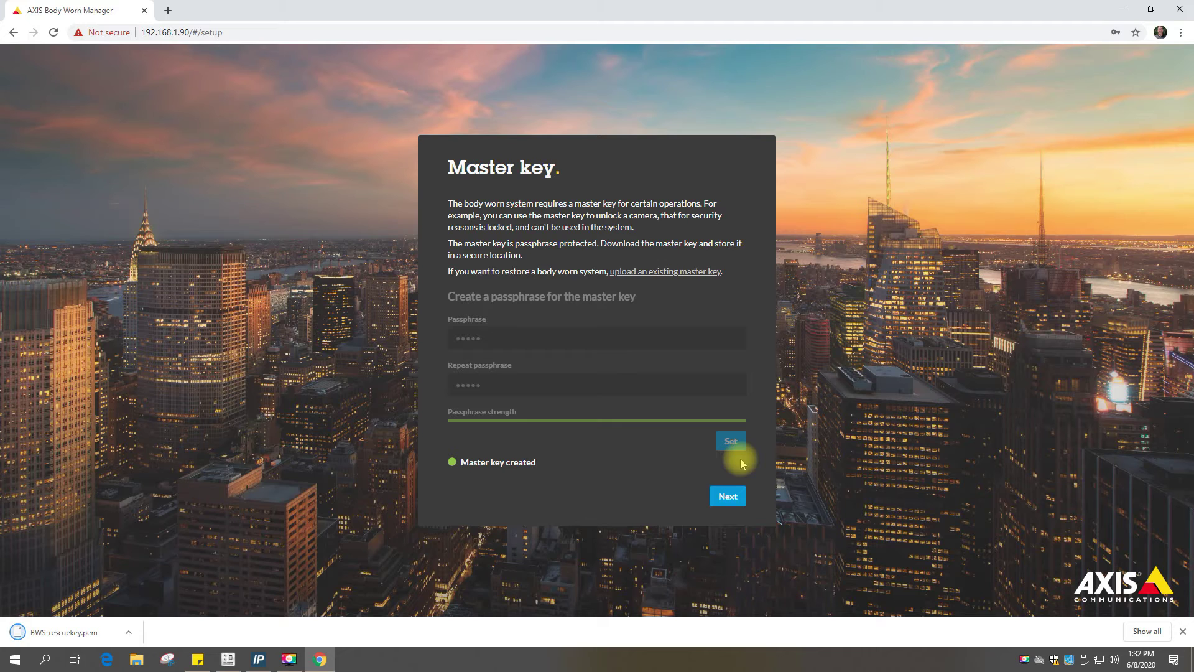
Show the downloaded BWS-rescuekey.pem in its folder and move it into the AXIS BWS Files folder on the desktop.
click(132, 634)
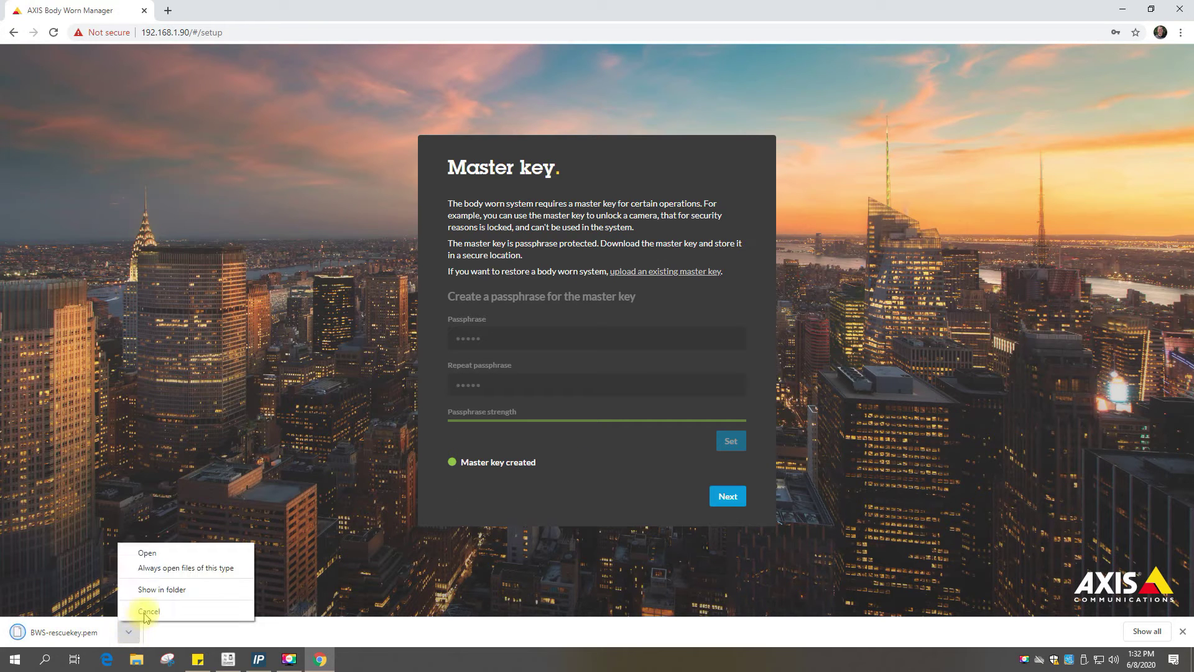
click(151, 592)
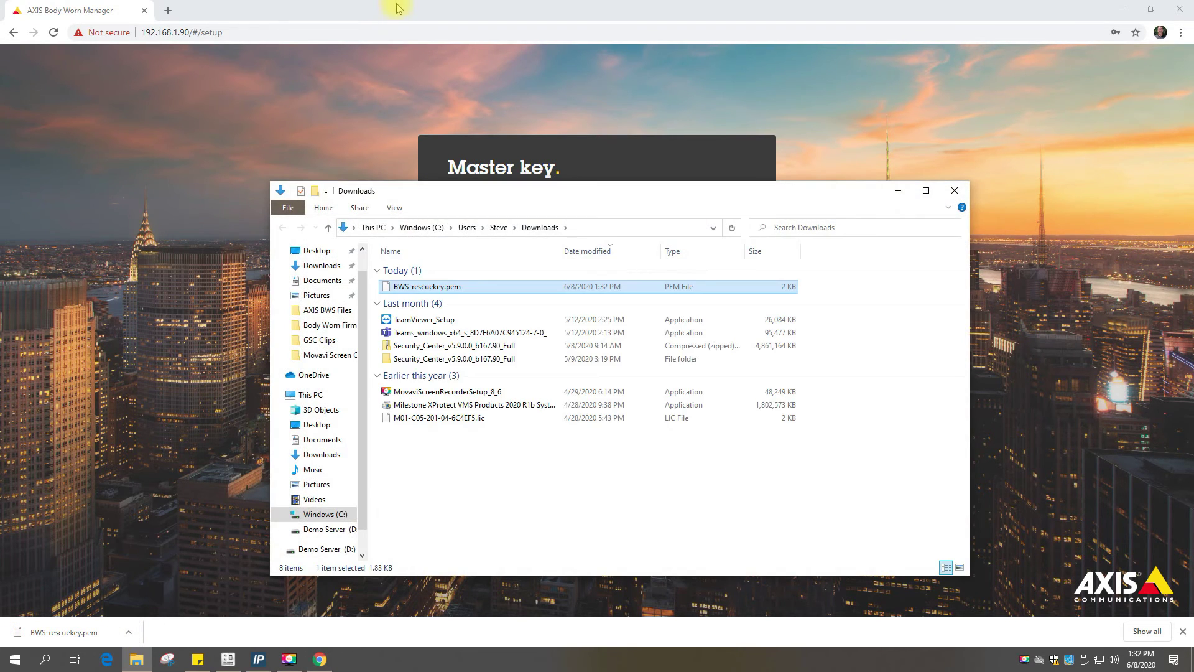
click(390, 9)
click(1122, 8)
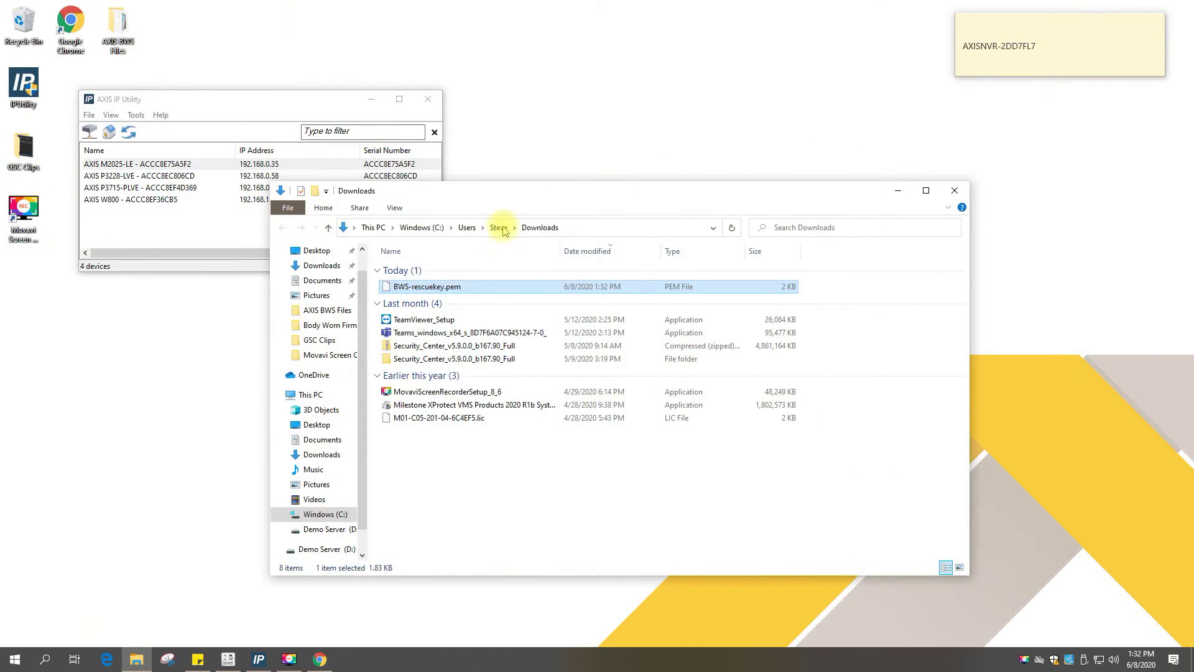
drag(405, 287, 118, 28)
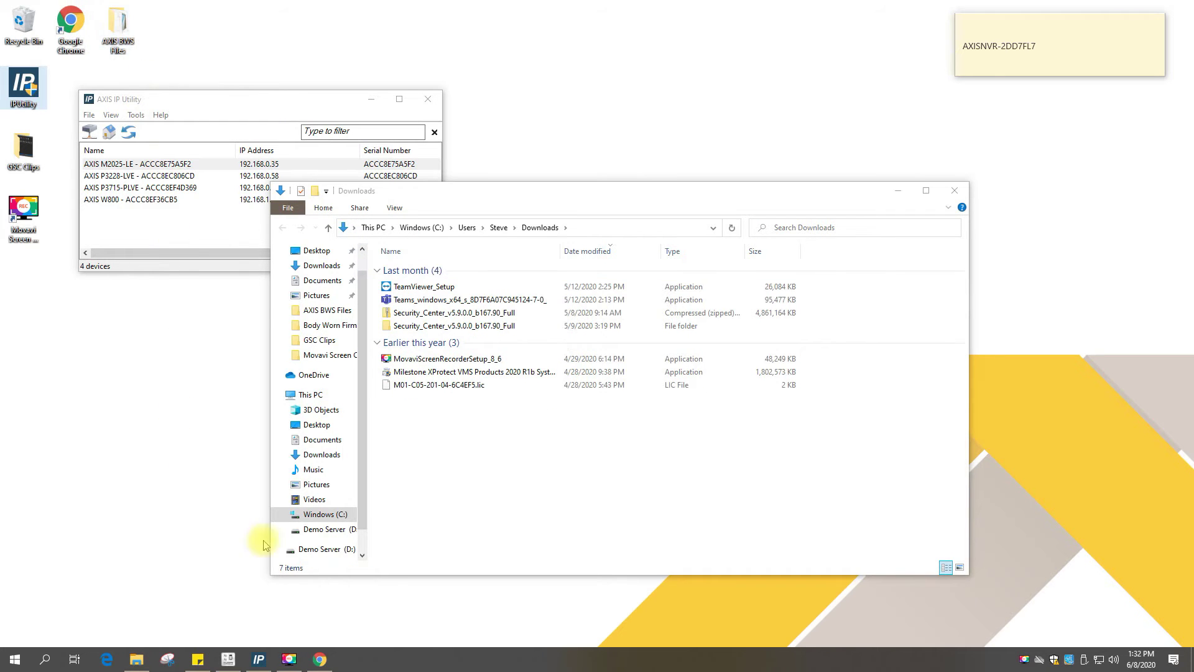
Return to AXIS Body Worn Manager, complete the master key setup, and save the login credentials in the browser.
click(320, 658)
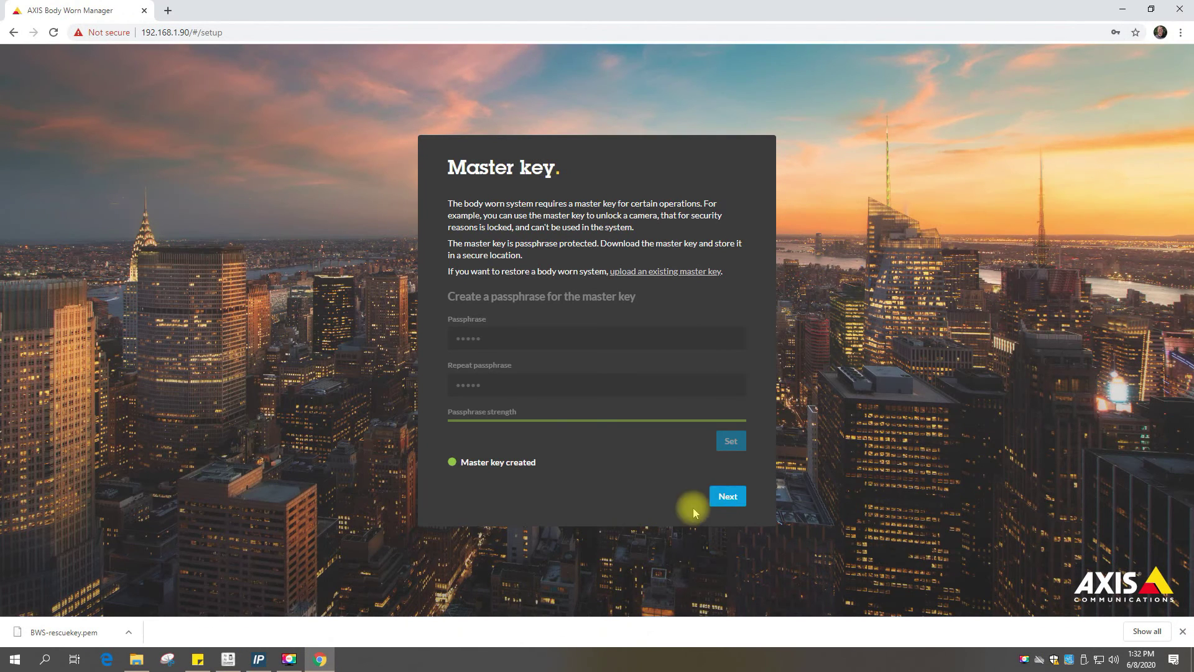
click(729, 500)
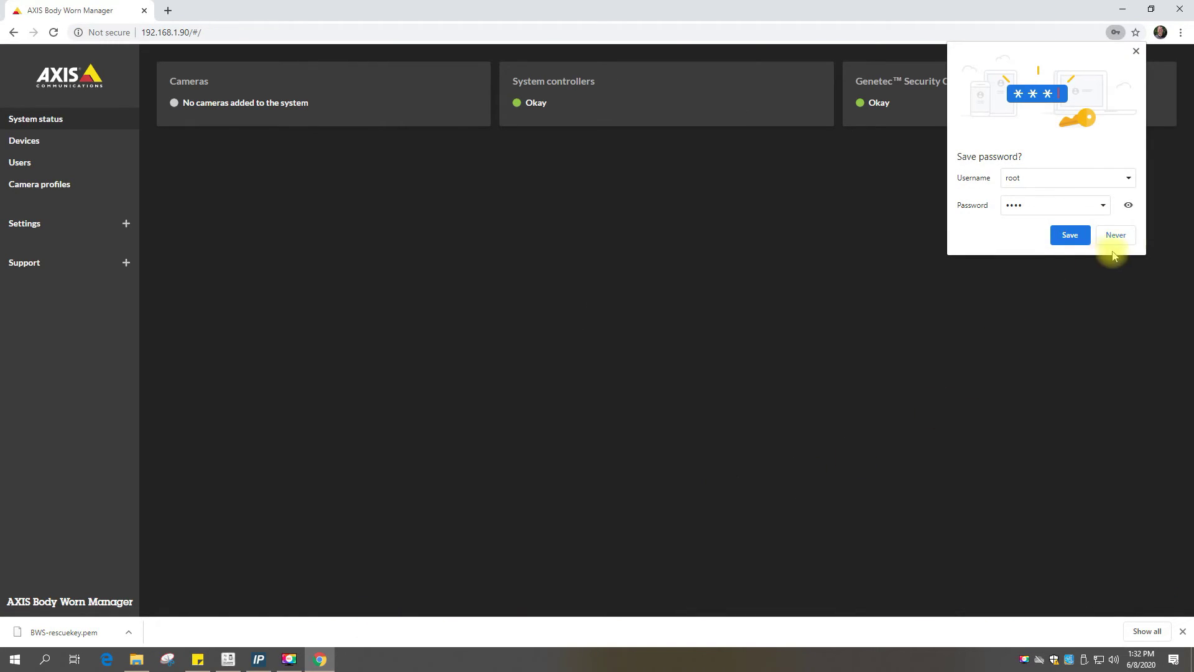
click(1073, 236)
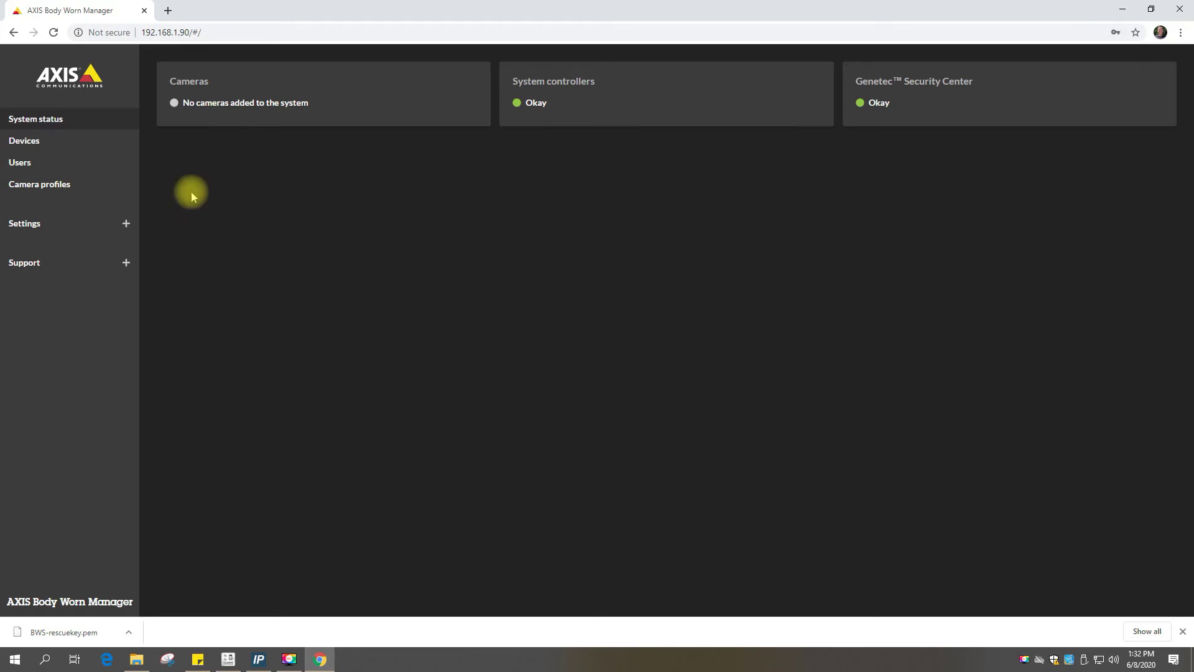
Add the docked body worn camera to the system's devices.
click(41, 142)
click(1155, 107)
click(832, 432)
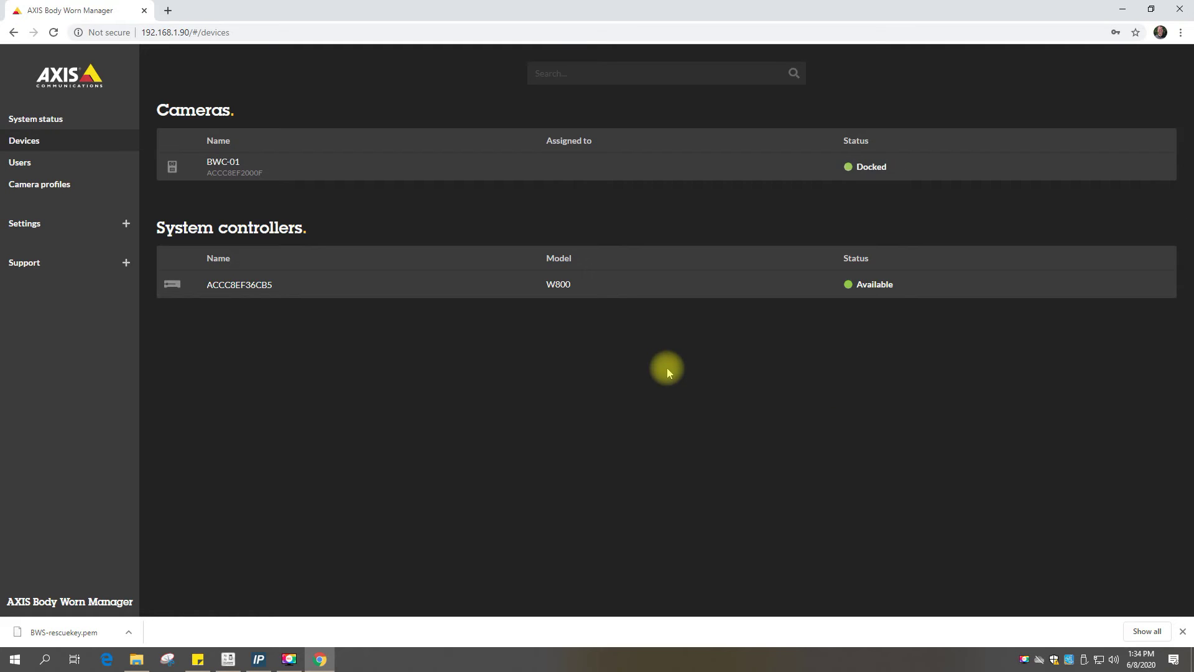
Add a user named Officer 1 with Camera profile 1.
click(80, 164)
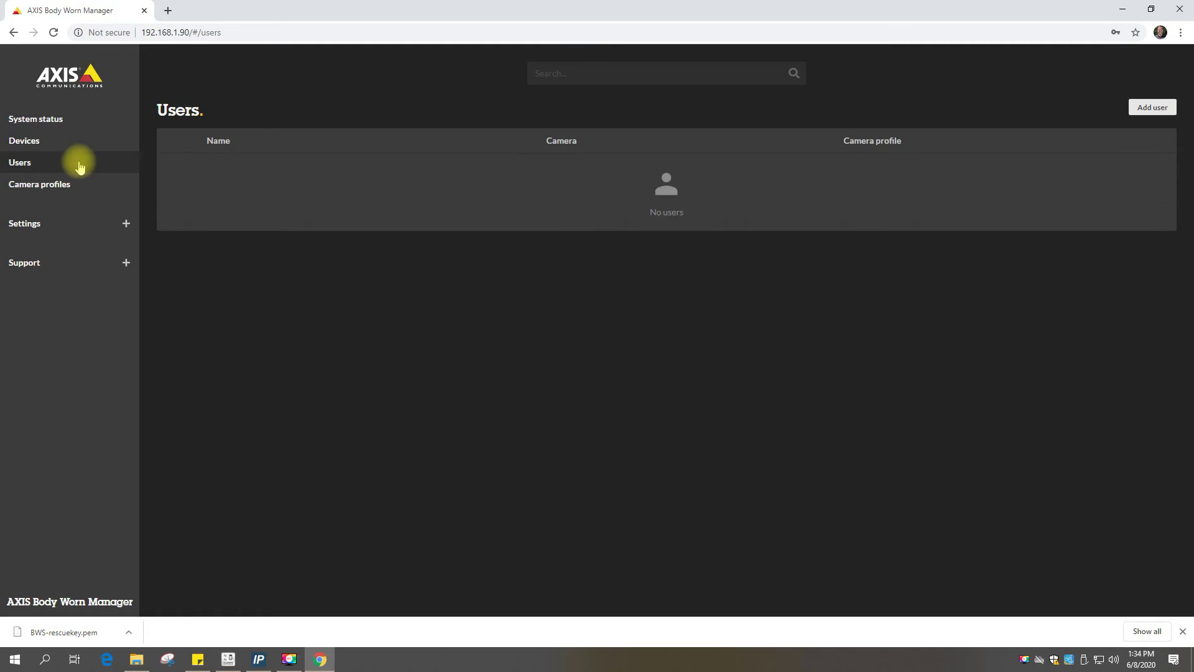
click(1147, 112)
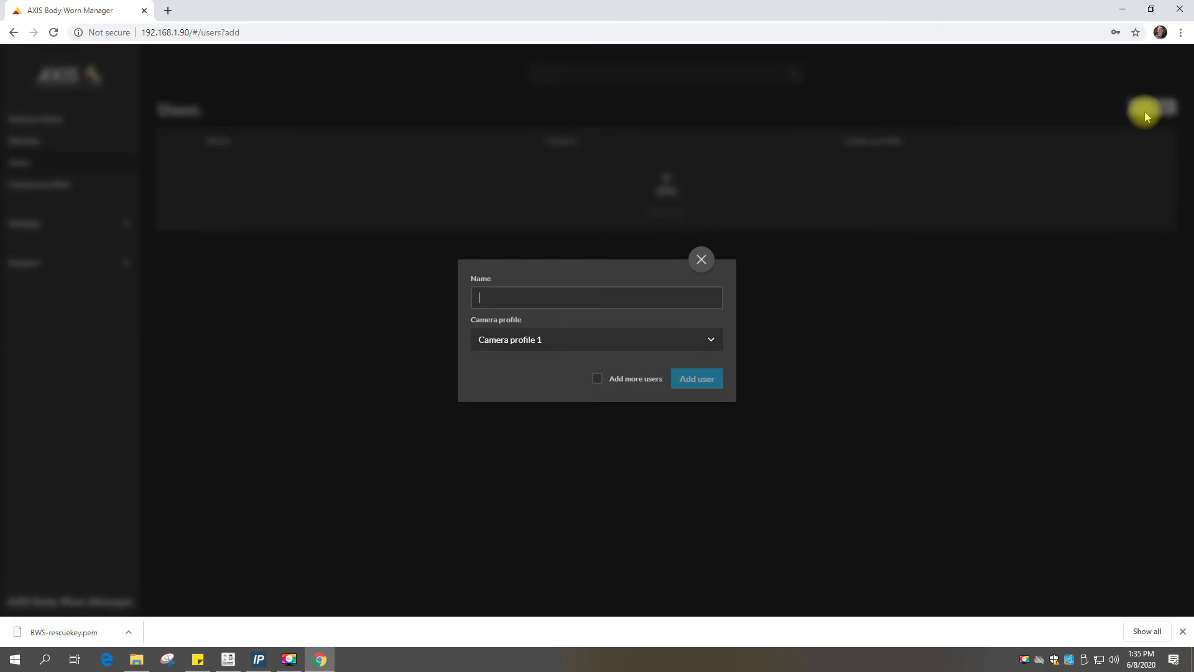
text(Officer 1)
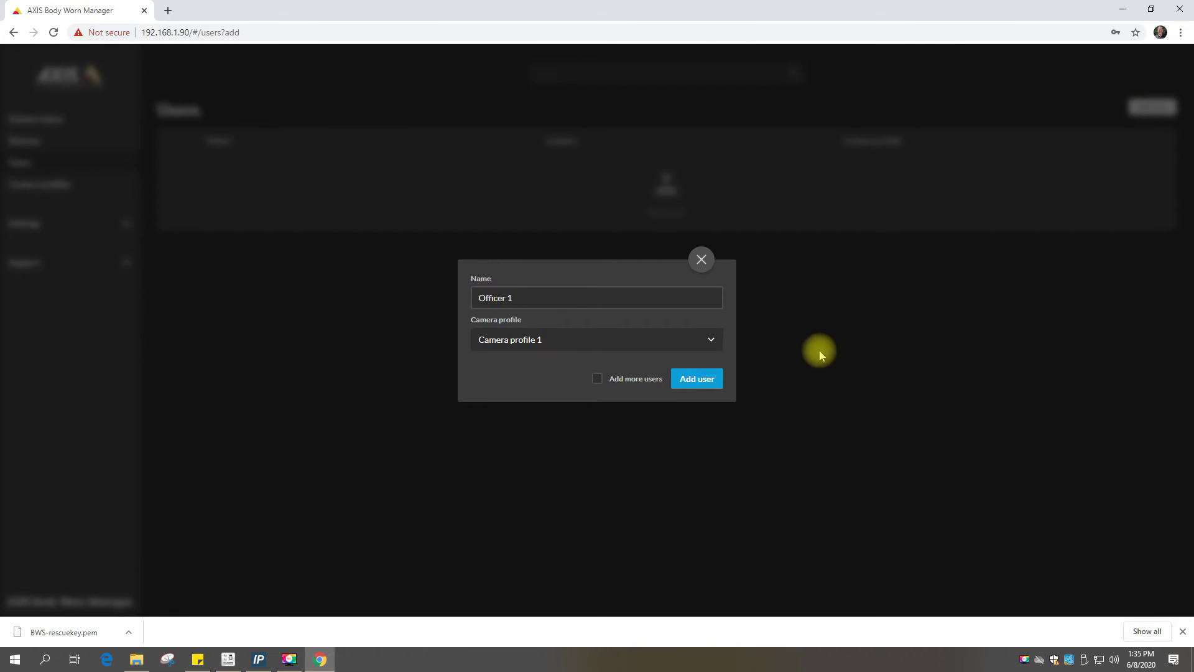
click(707, 380)
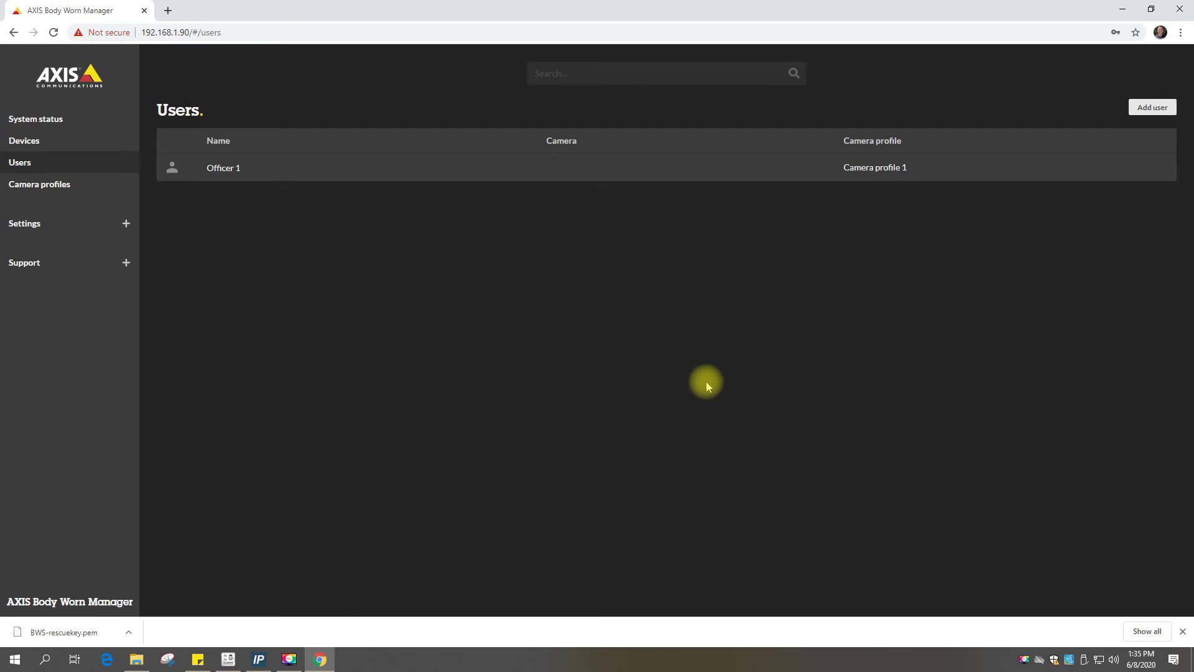
Assign camera BWC-01 to Officer 1 and close the camera's details.
click(58, 147)
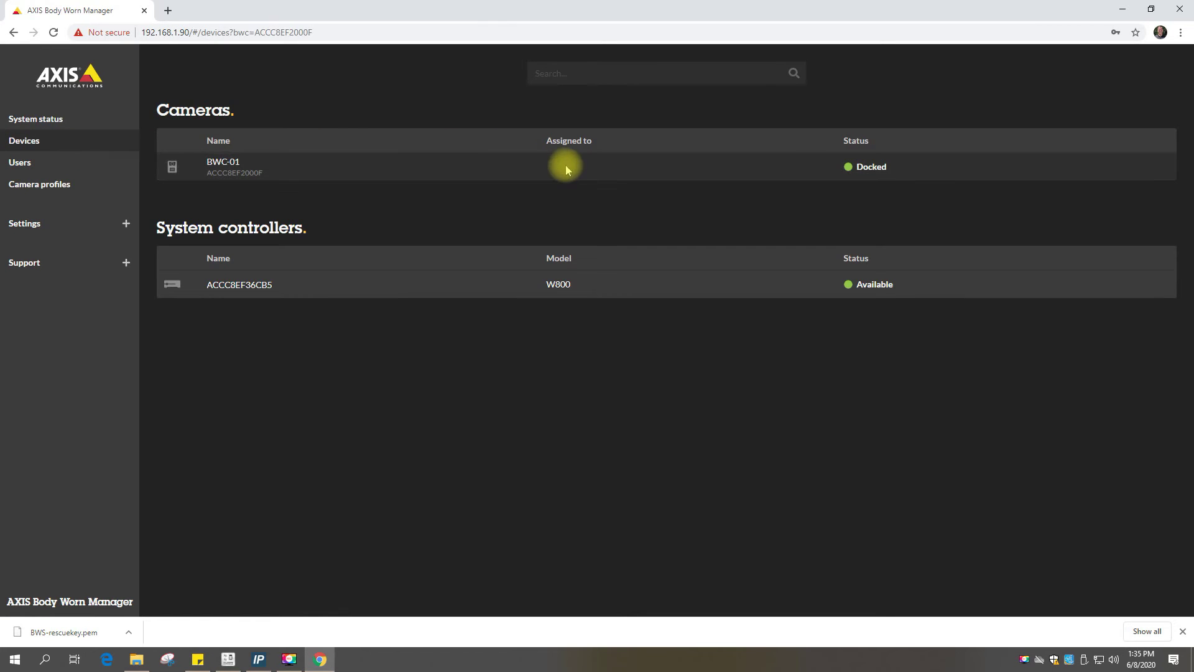
click(565, 166)
click(560, 204)
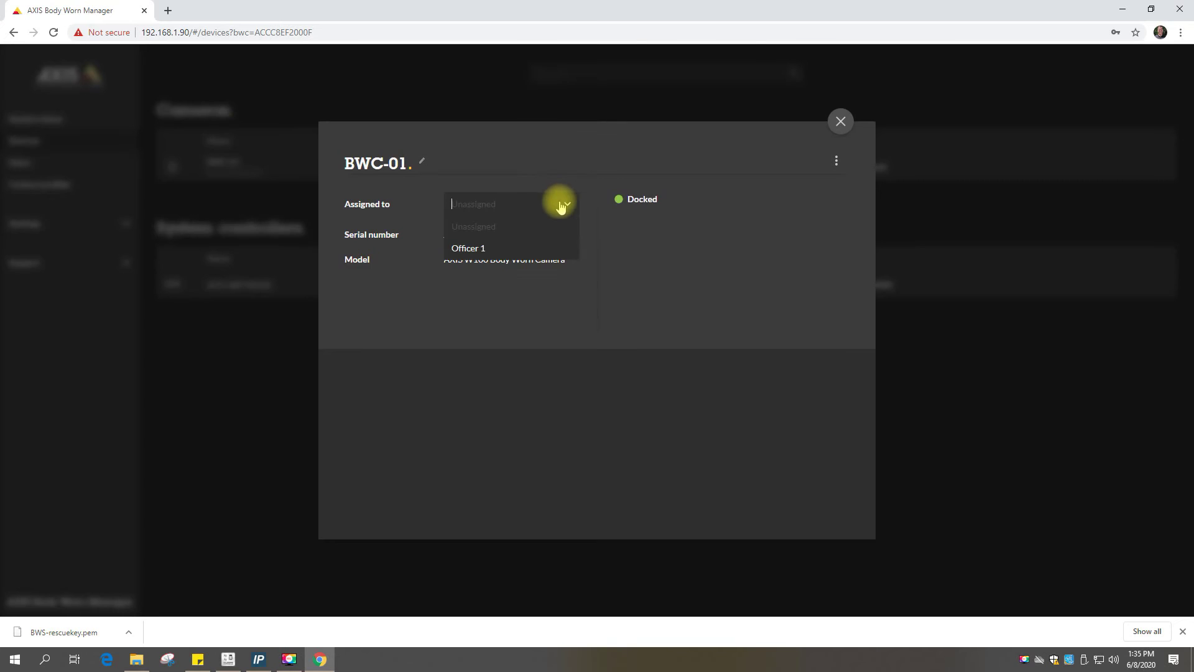
click(476, 246)
click(840, 122)
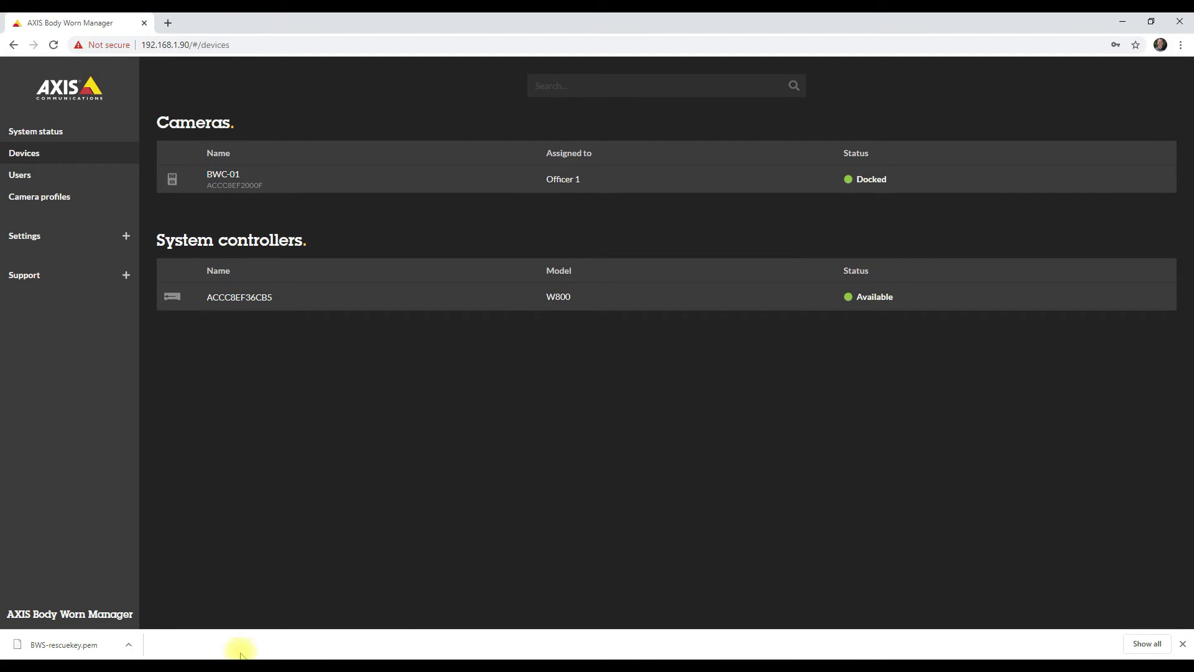
Check the Axis BWS officers in Config Tool, and in Security Desk show Camera - 01 in tile 2 and Officer 1 in tile 1.
click(229, 658)
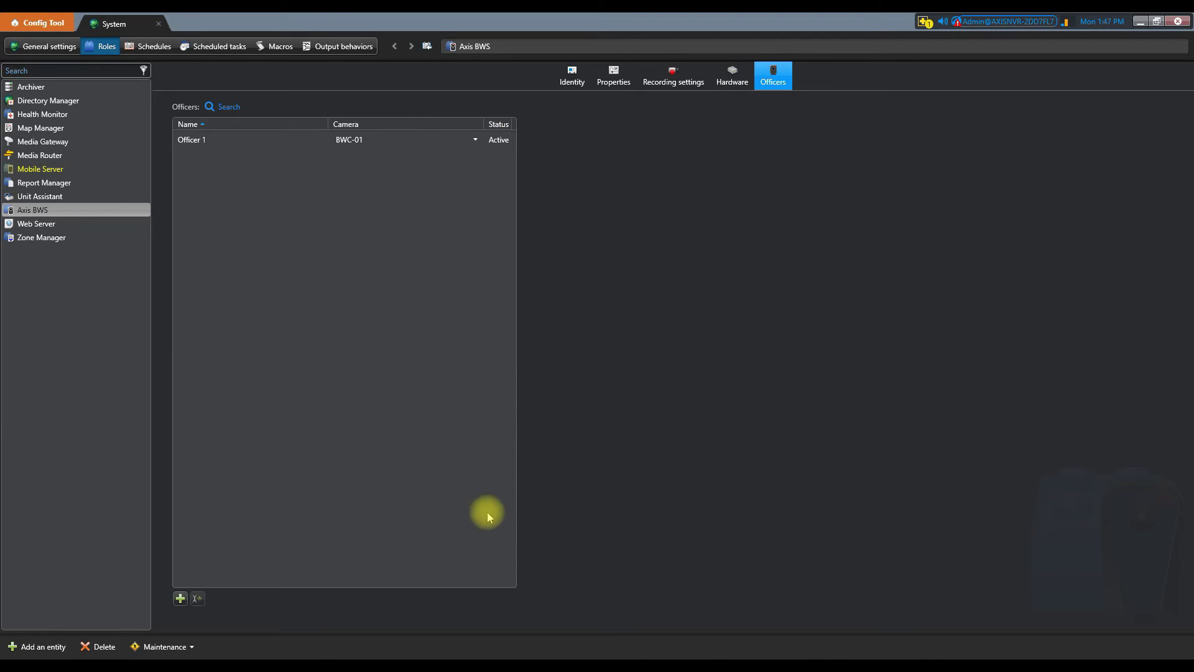
click(291, 657)
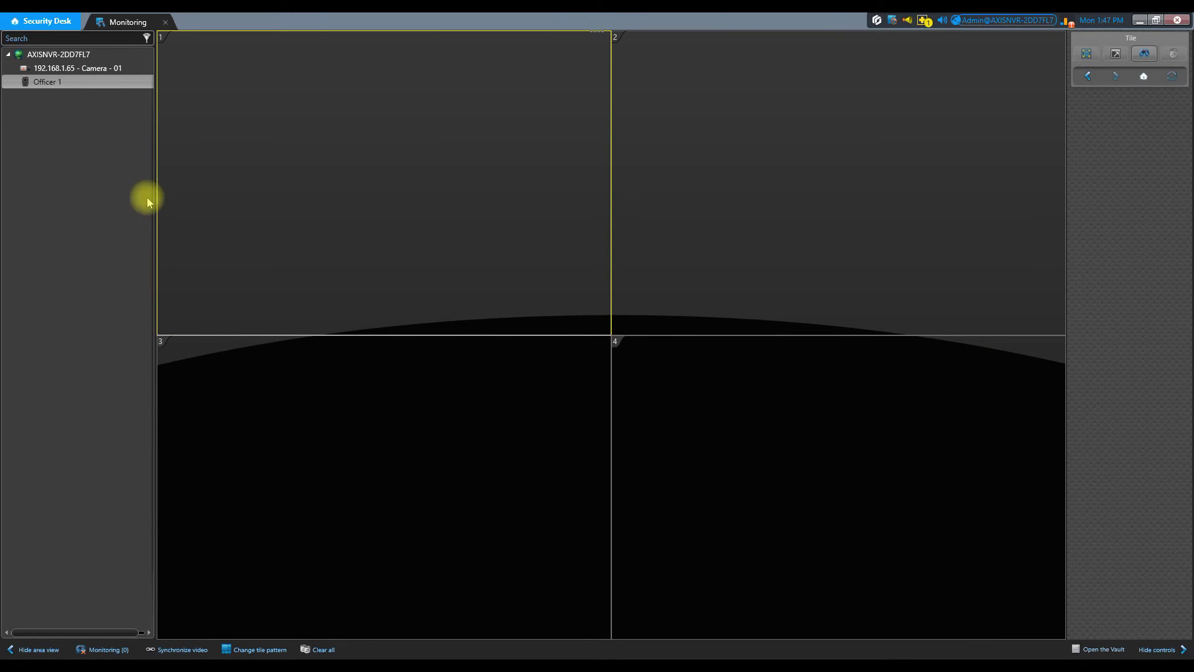
drag(99, 69, 751, 148)
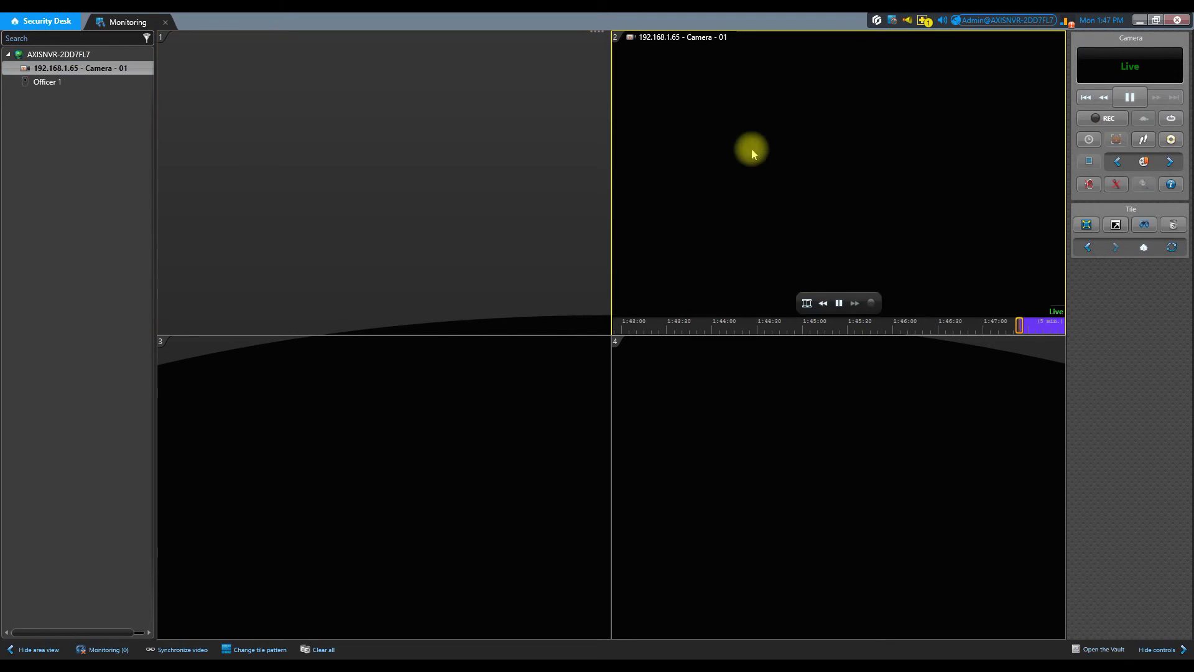
drag(35, 82, 341, 162)
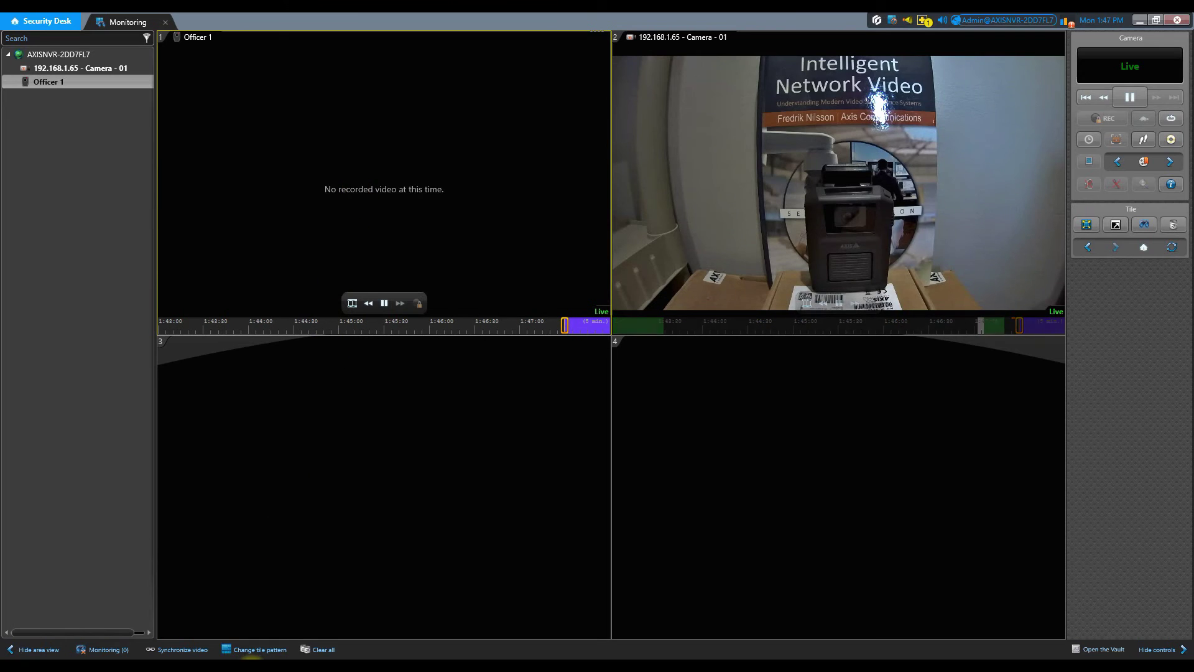
Check BWC-01's recording transfers in AXIS Body Worn Manager, and play back Officer 1's recording in Security Desk.
click(252, 660)
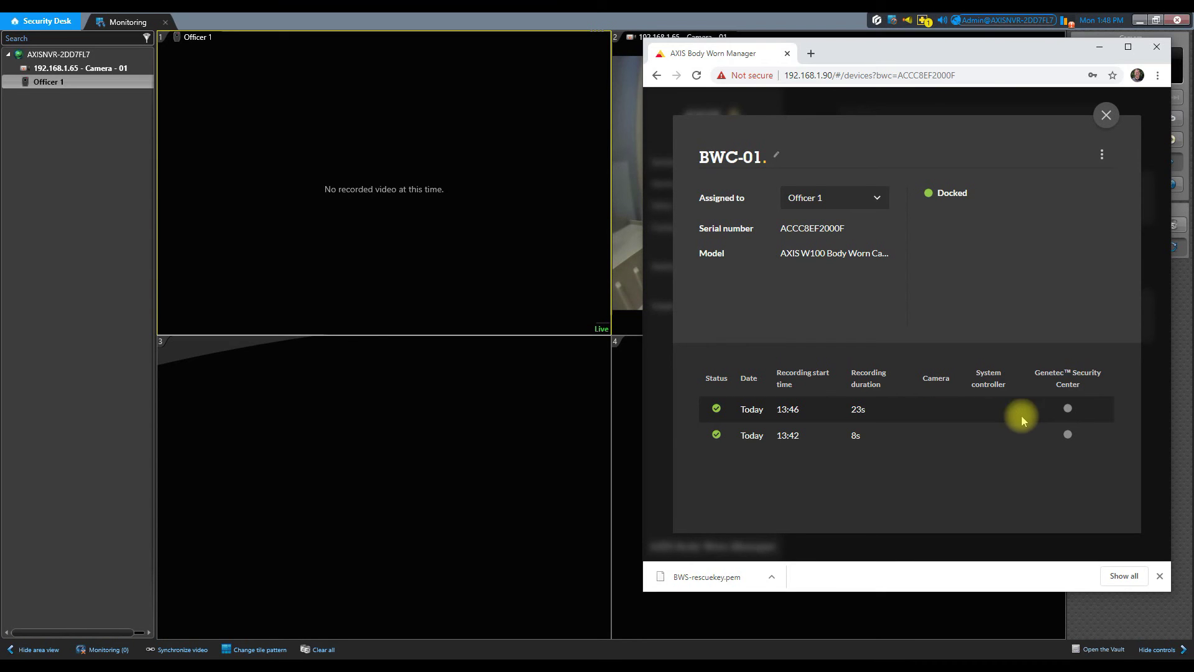
click(1099, 47)
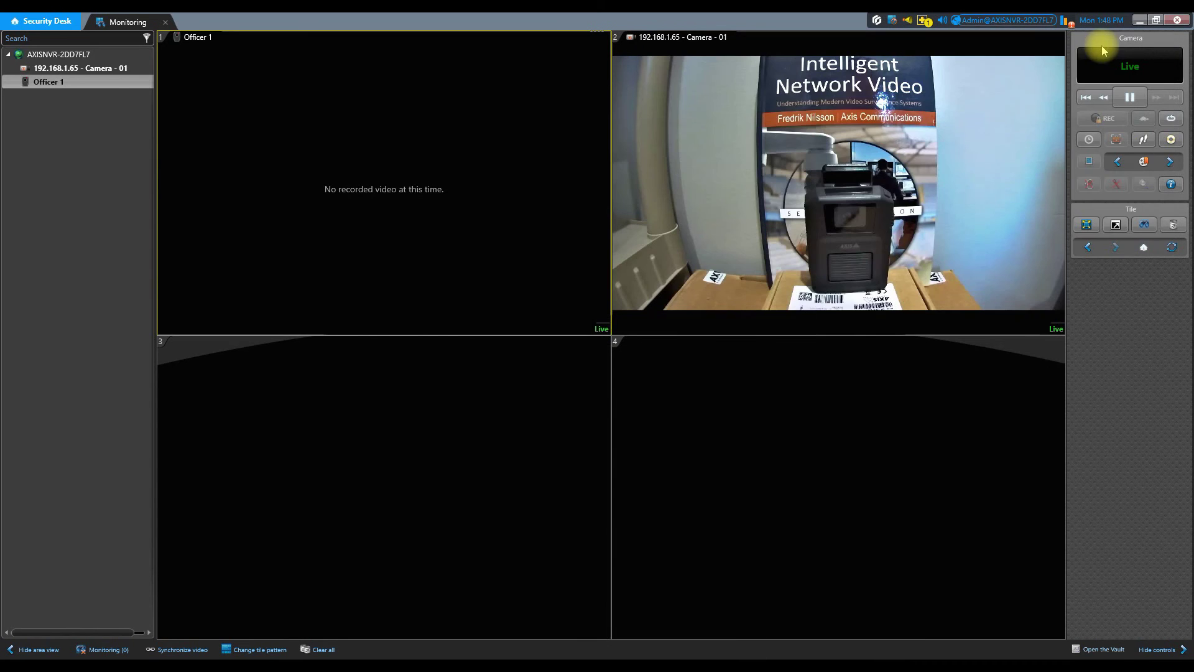
mouse_move(502, 195)
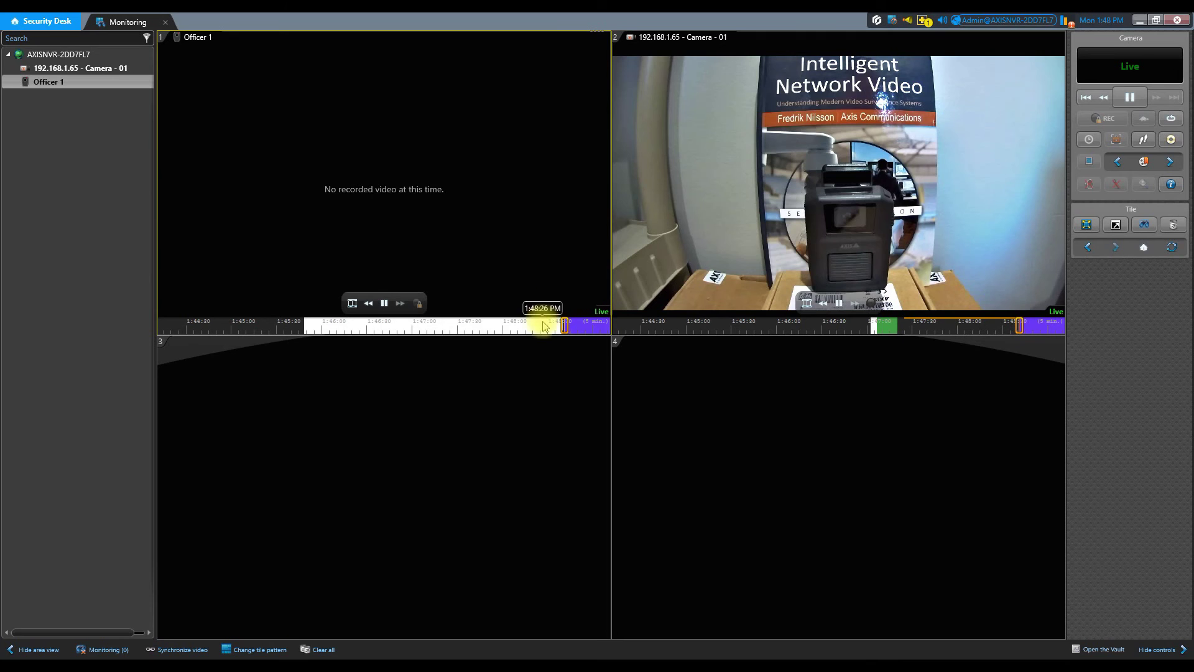
drag(566, 326, 512, 322)
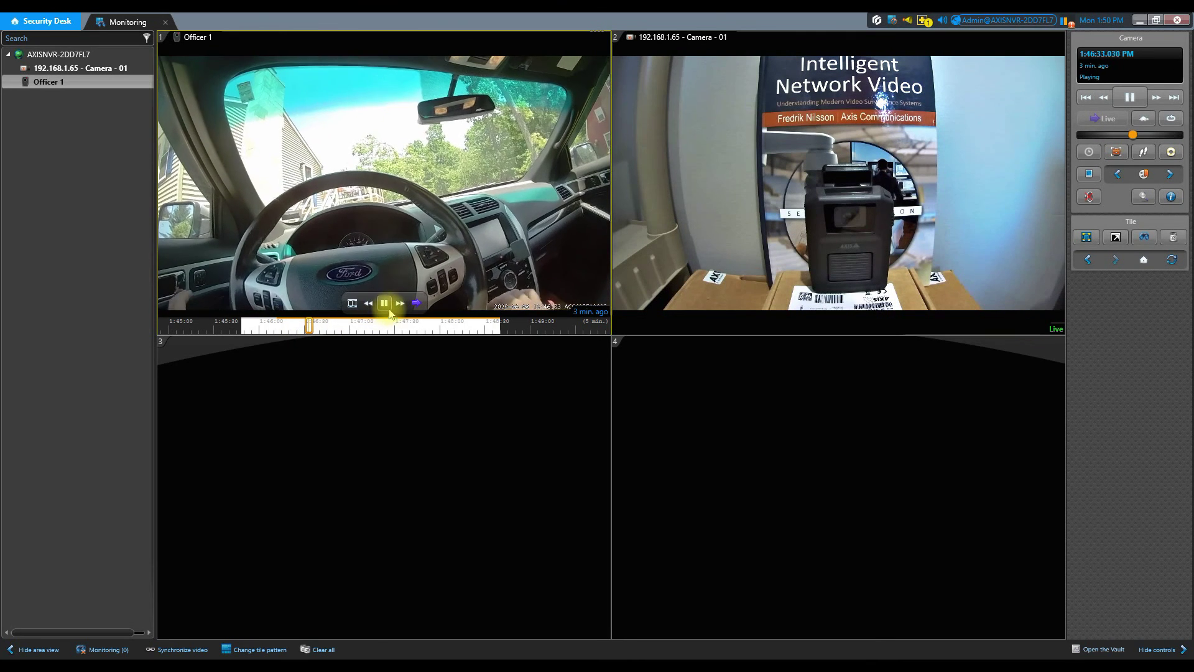
Pause Officer 1's playback at 1:46:35 PM and add a bookmark there with the message "Axis Test".
click(385, 305)
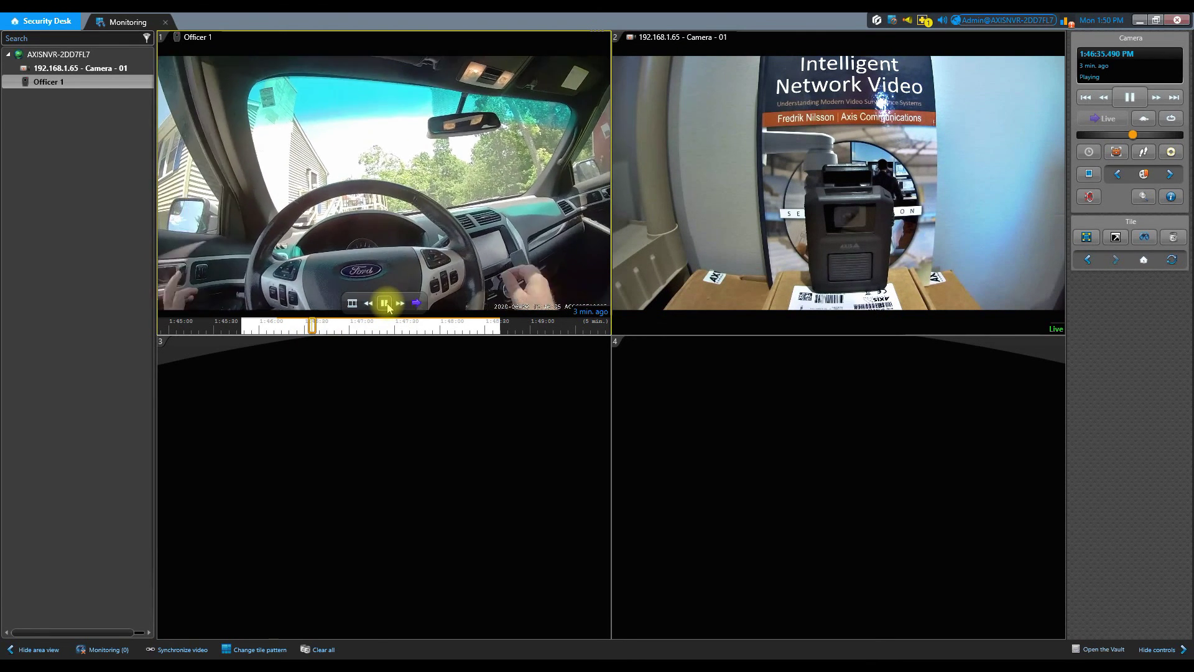
right_click(312, 331)
mouse_move(457, 341)
click(506, 339)
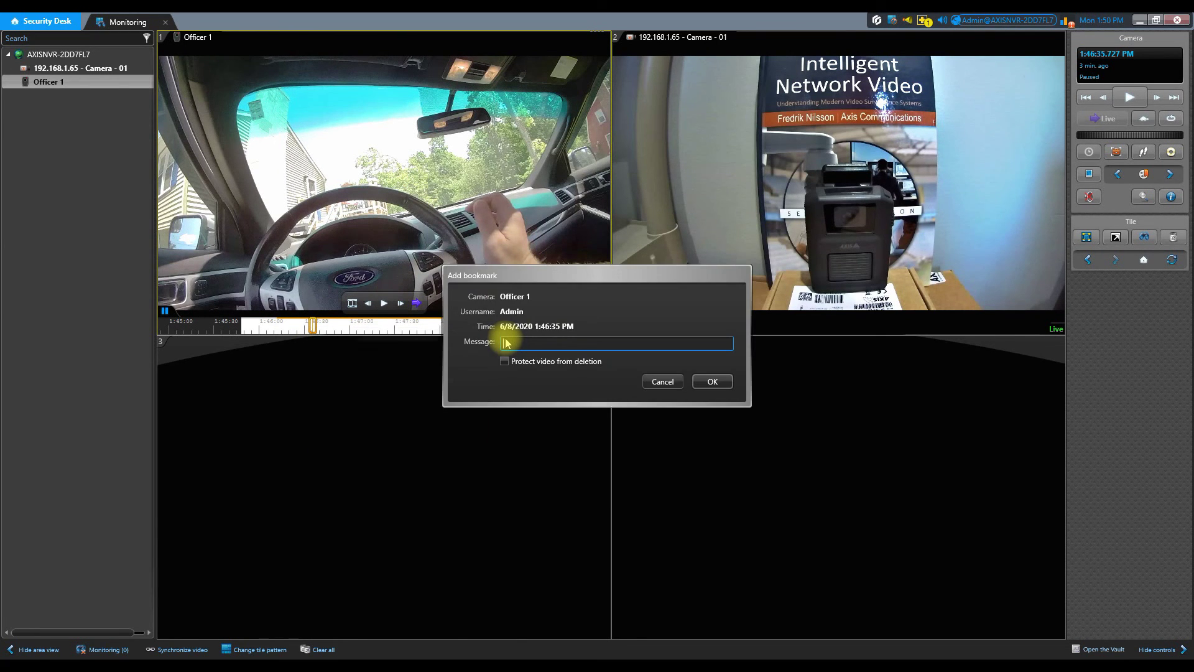
text(A)
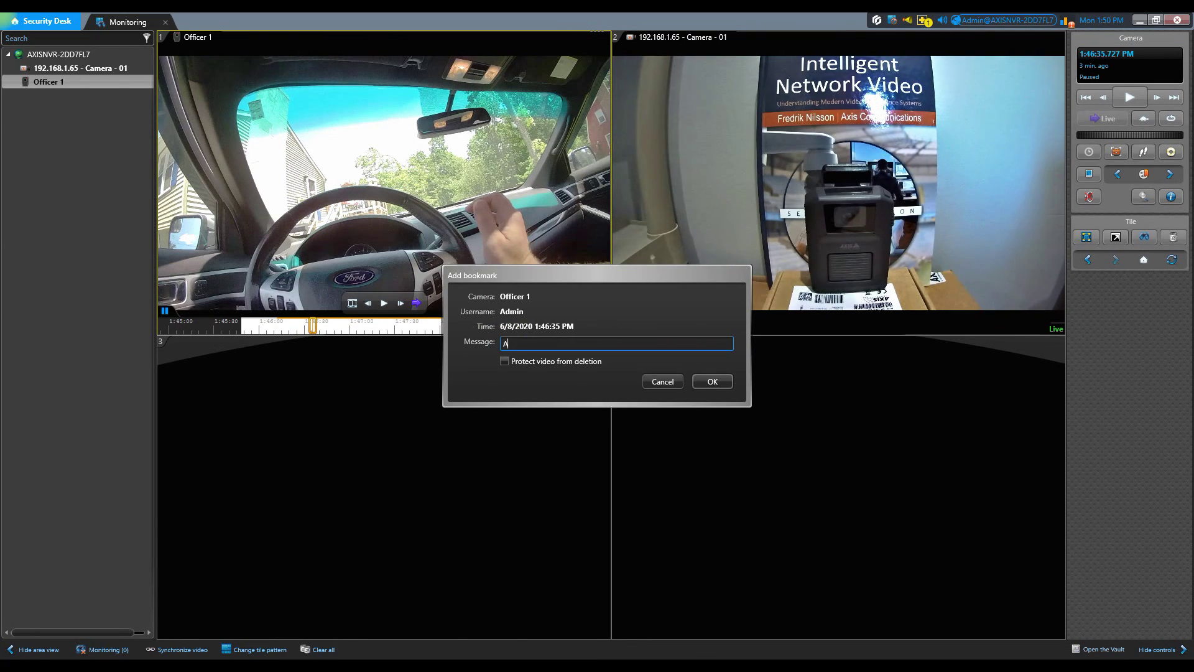
text(xis Test)
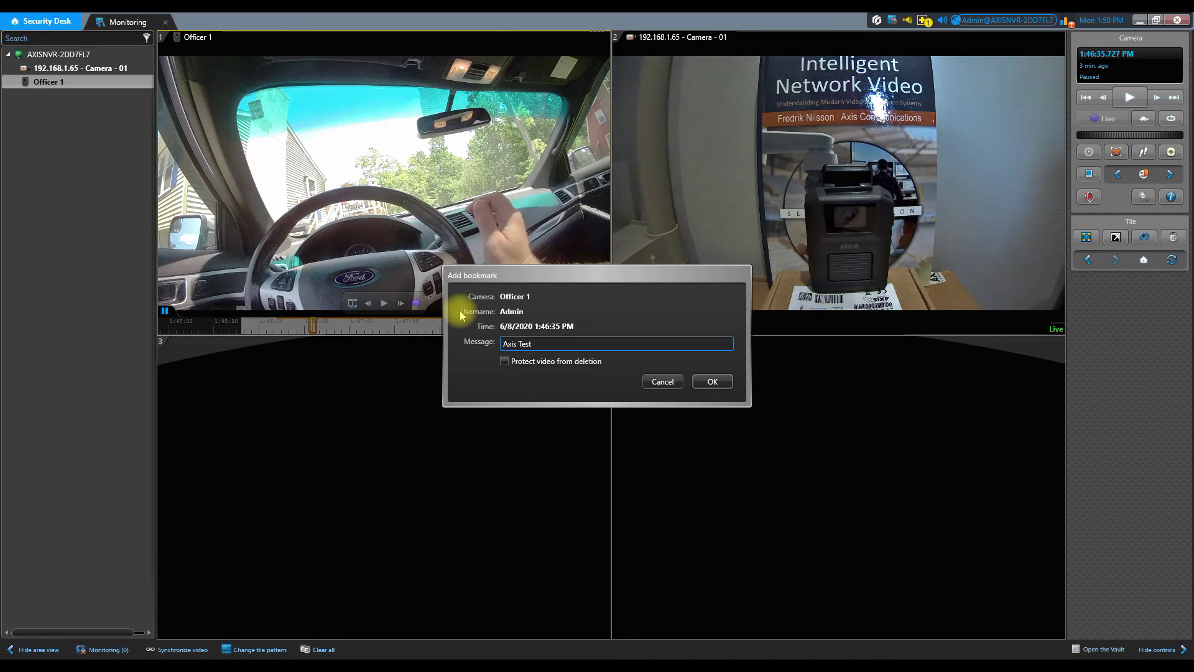
click(712, 381)
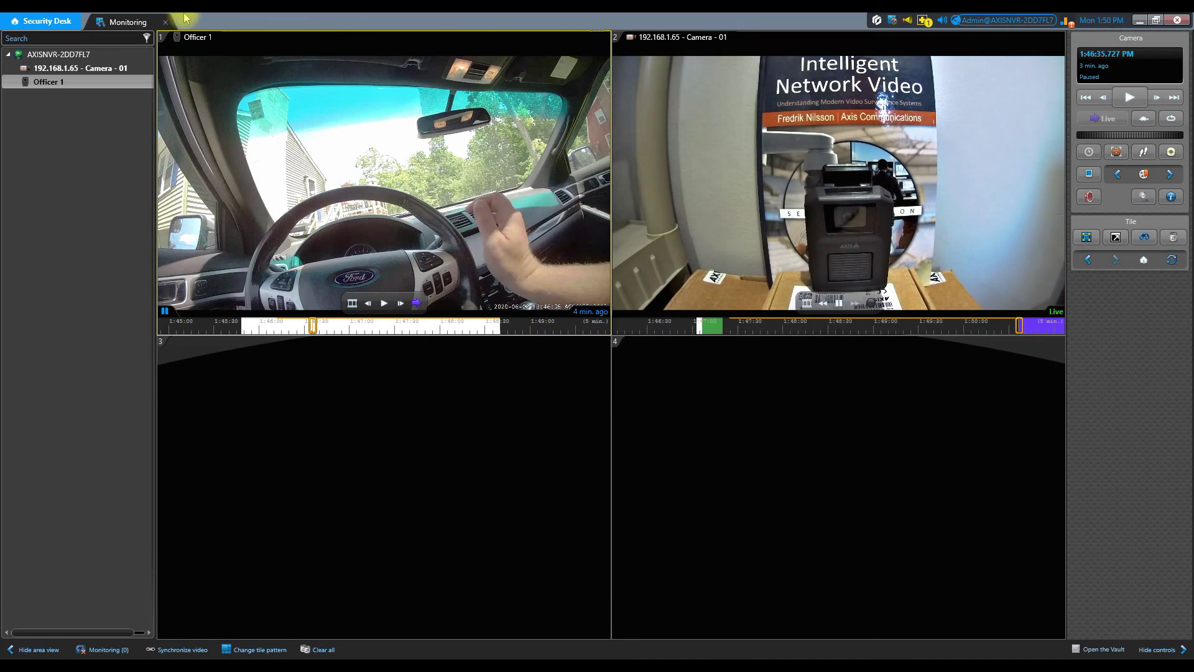
Generate a Bookmarks report for Officer 1 with the message "Axis Test" over the last 1 day, and play and pause the bookmarked video.
click(47, 21)
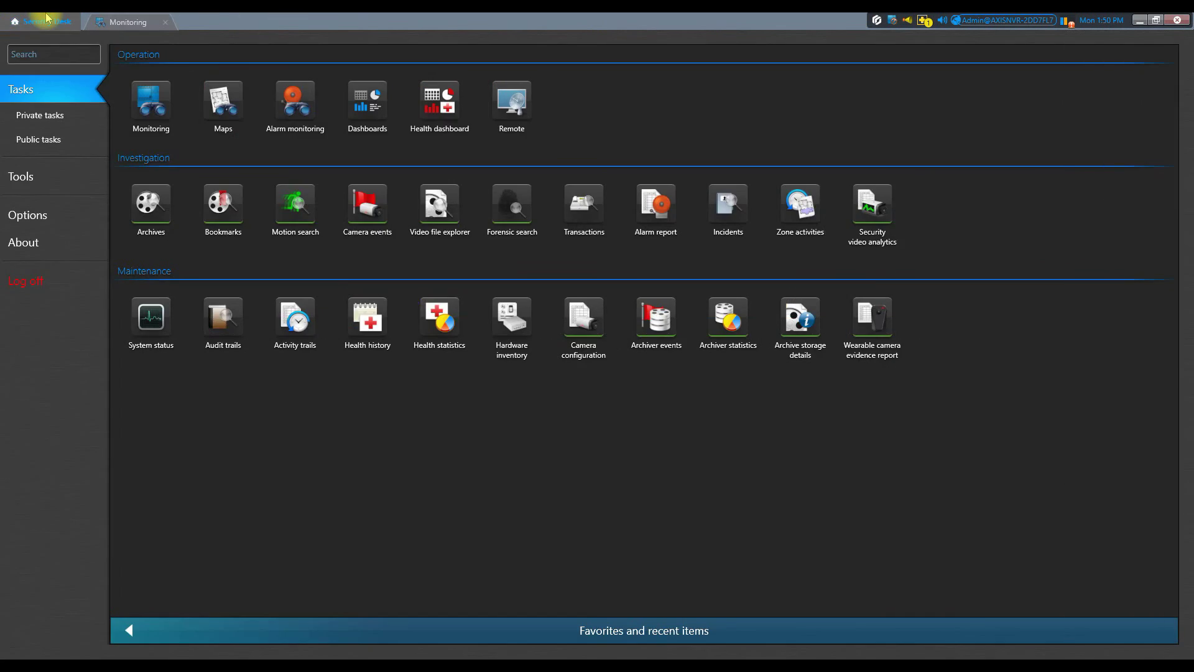
click(212, 205)
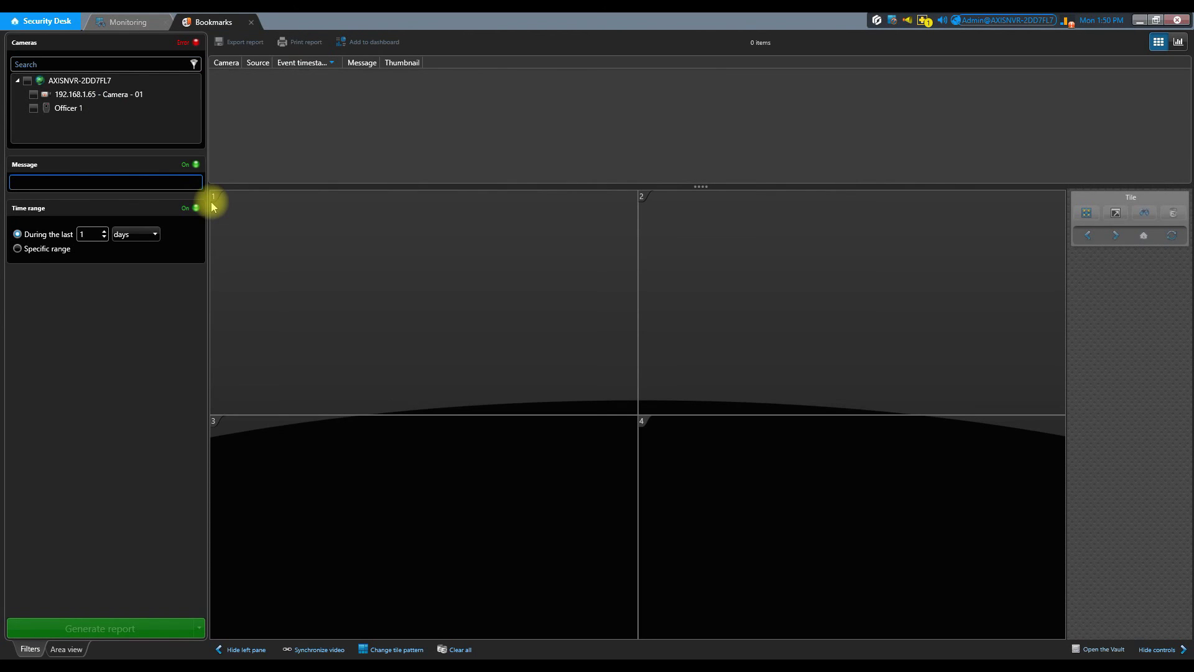
click(34, 109)
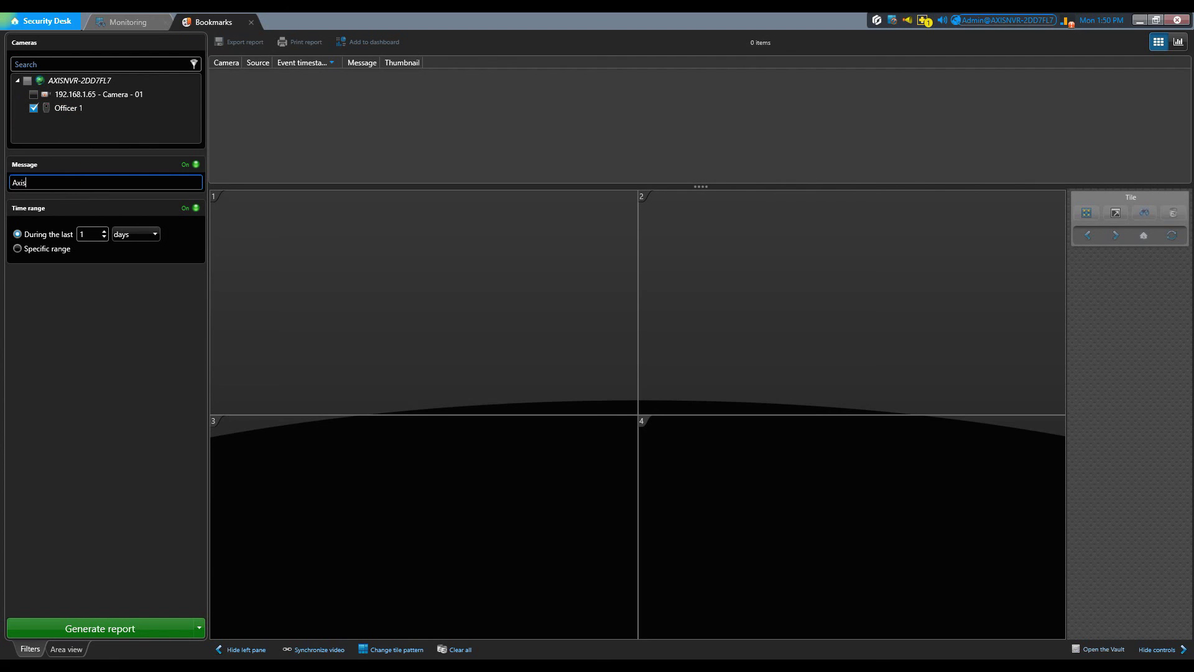
click(118, 631)
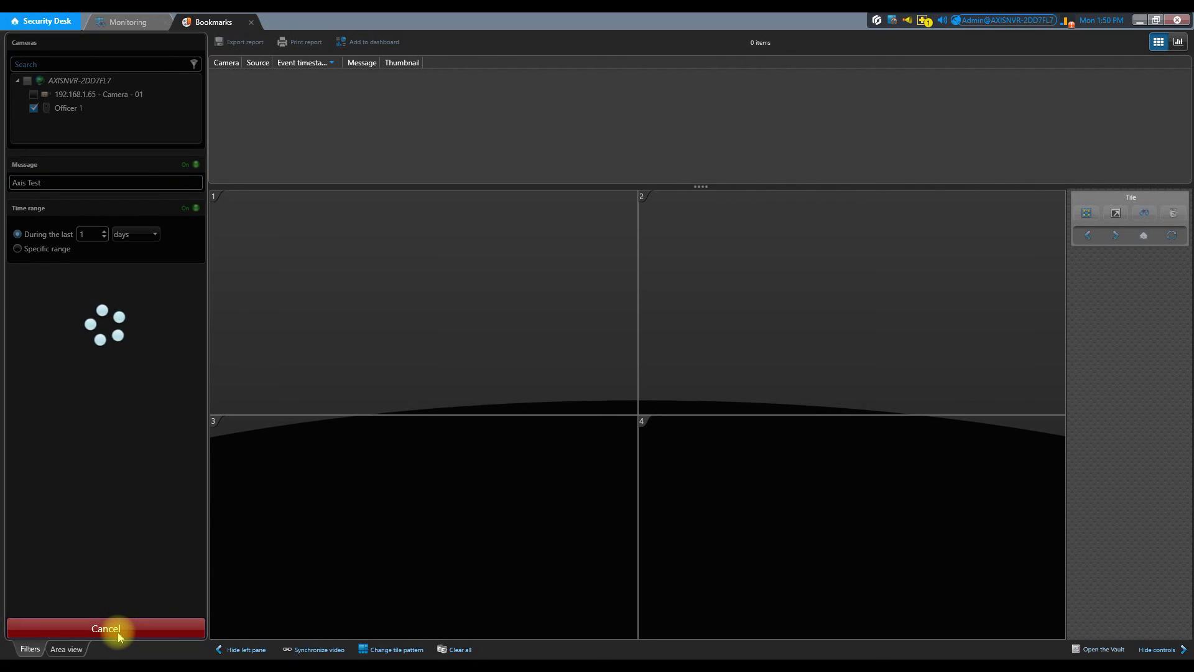
click(367, 75)
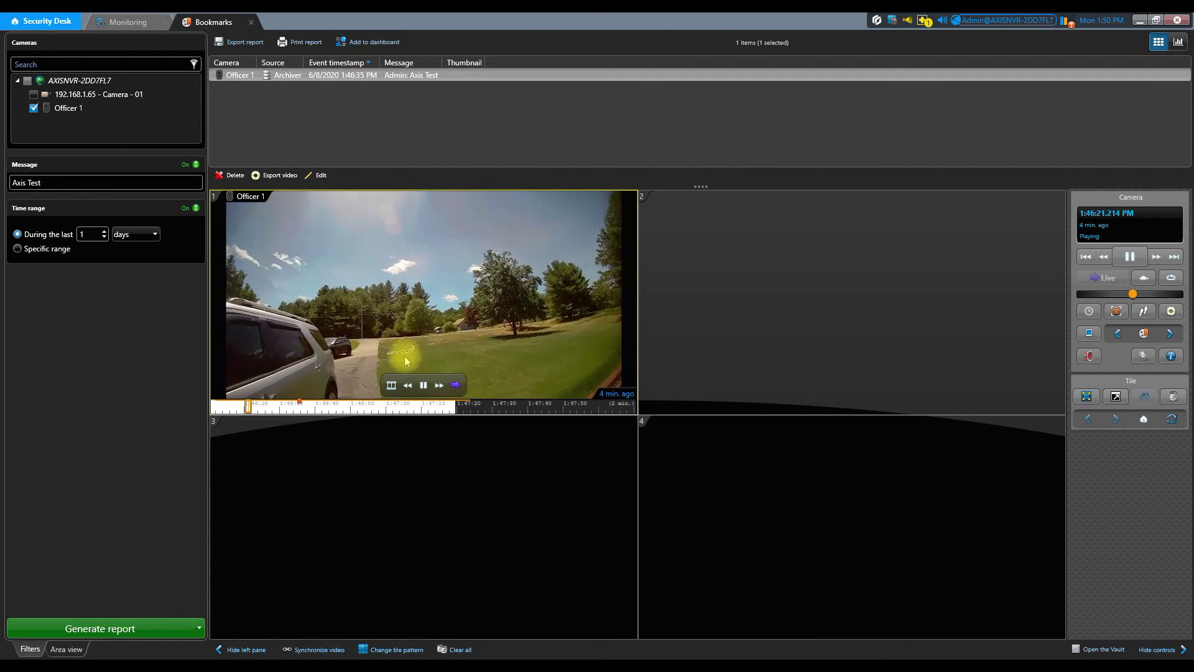
click(424, 385)
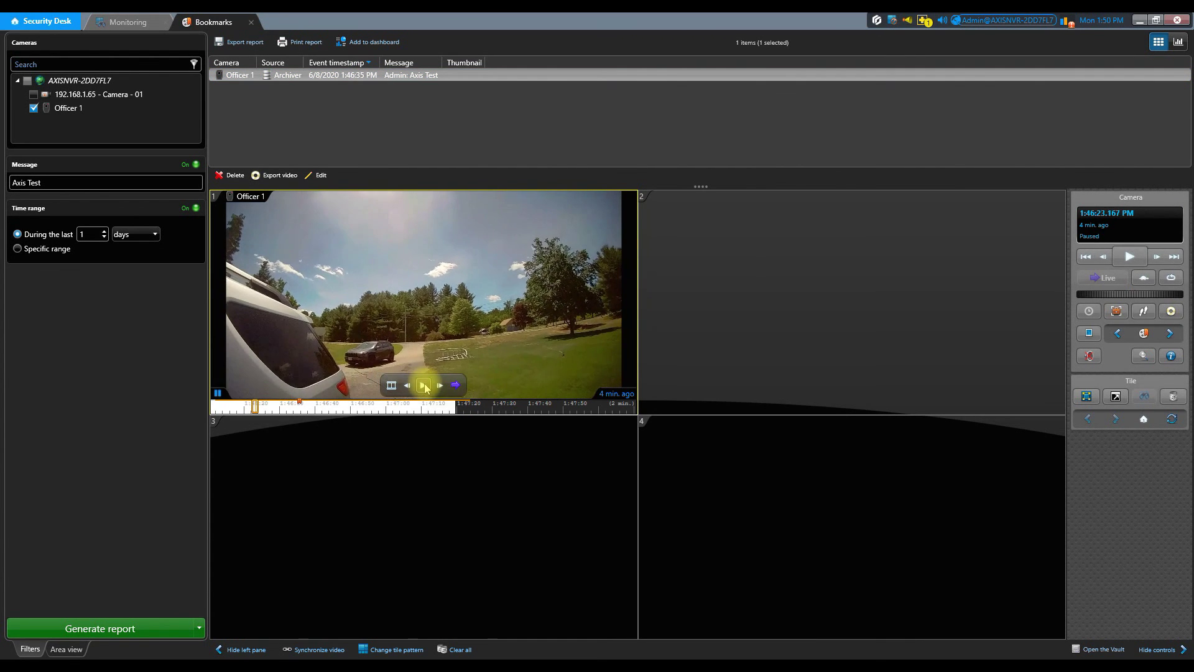